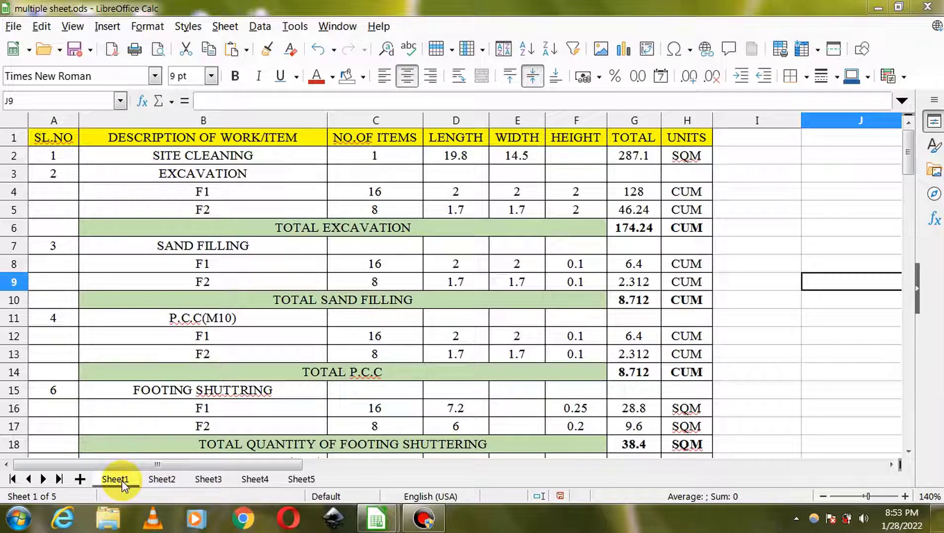
Look through Sheet2, Sheet3, Sheet4 and Sheet5, and return to Sheet1
click(161, 480)
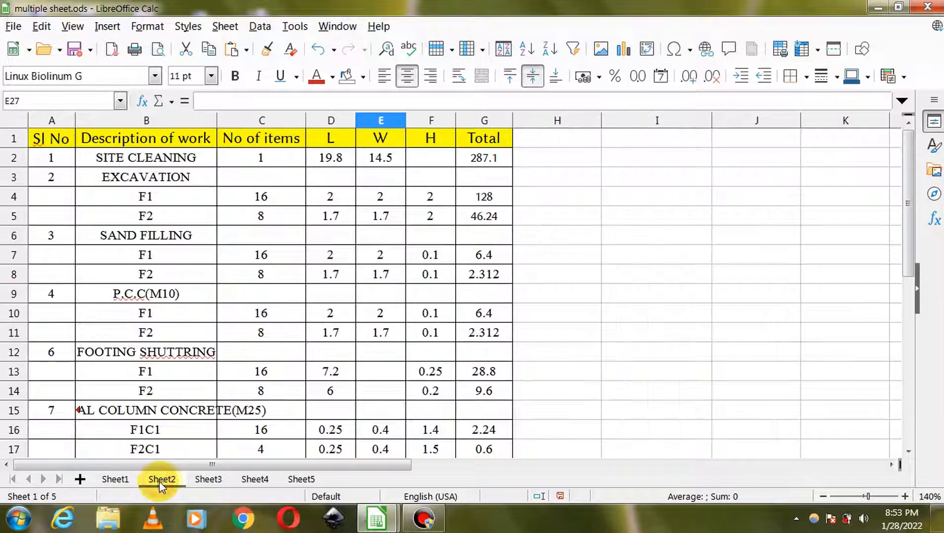
click(207, 480)
click(267, 482)
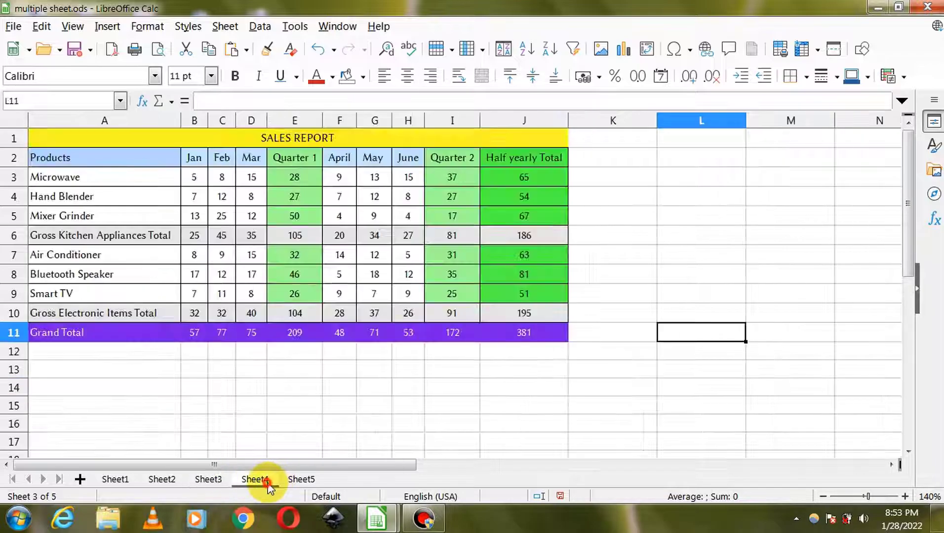
click(302, 478)
click(116, 480)
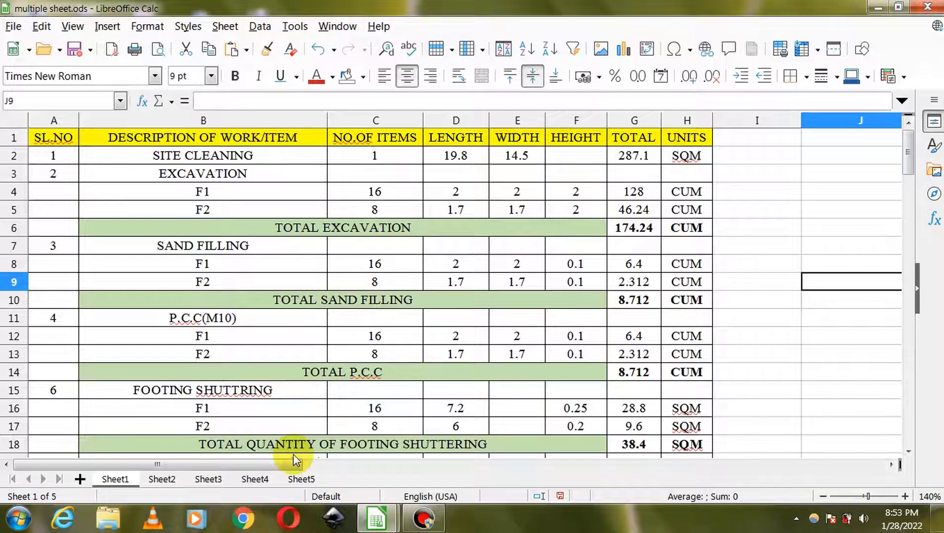
Add two new blank sheets at the end of the workbook, after Sheet5
click(80, 479)
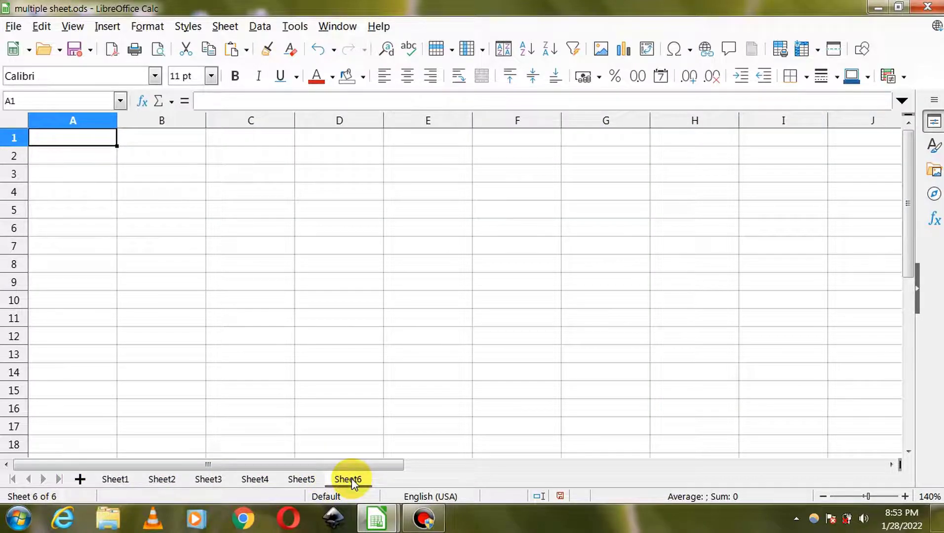
click(81, 482)
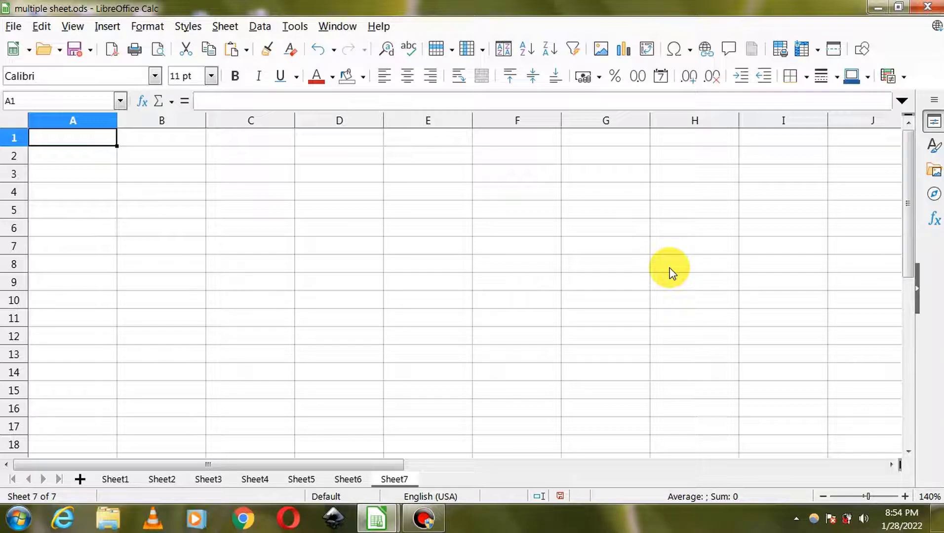
Insert one new sheet before Sheet3, keeping the default name
click(218, 484)
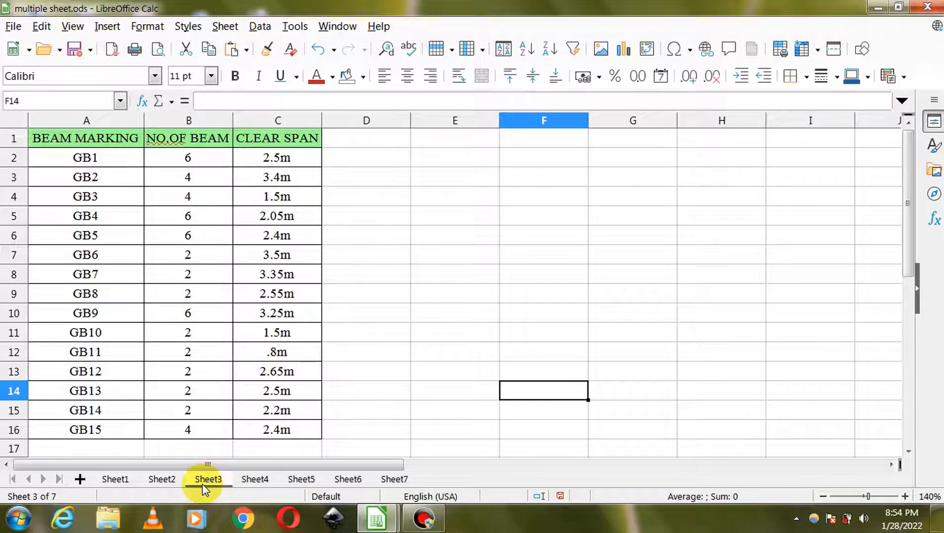
right_click(205, 485)
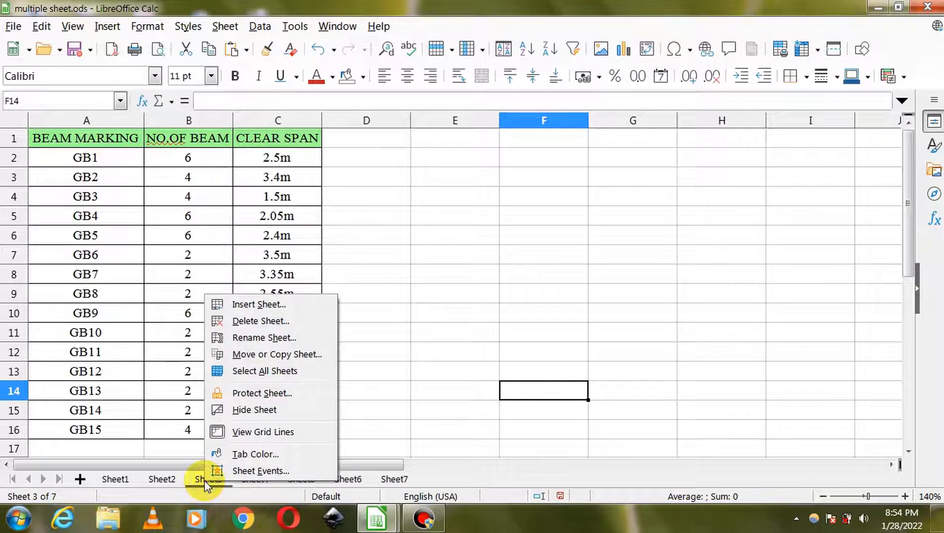
click(241, 306)
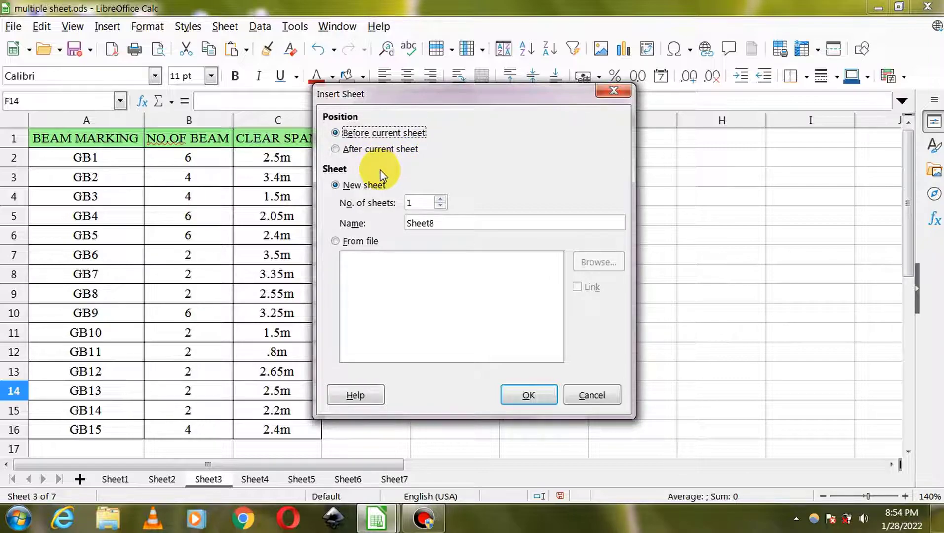
click(337, 150)
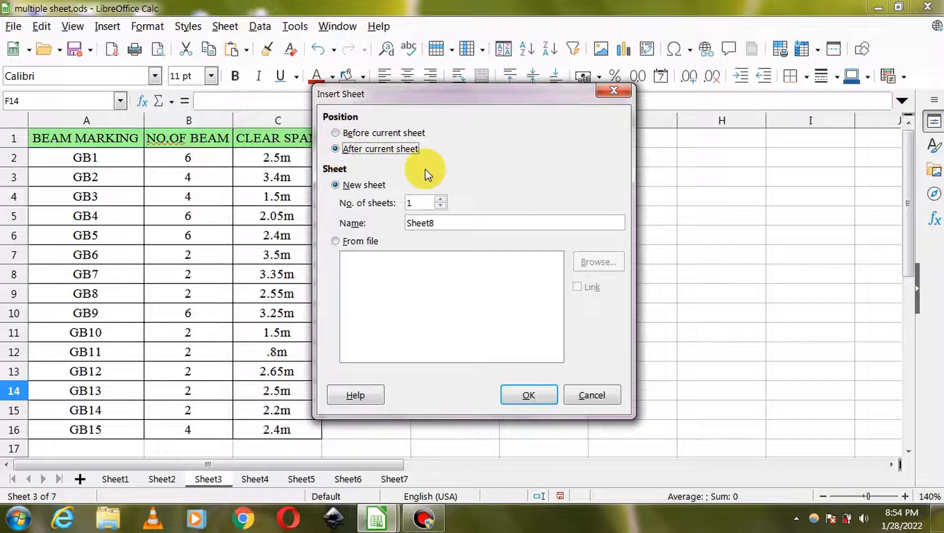
click(336, 133)
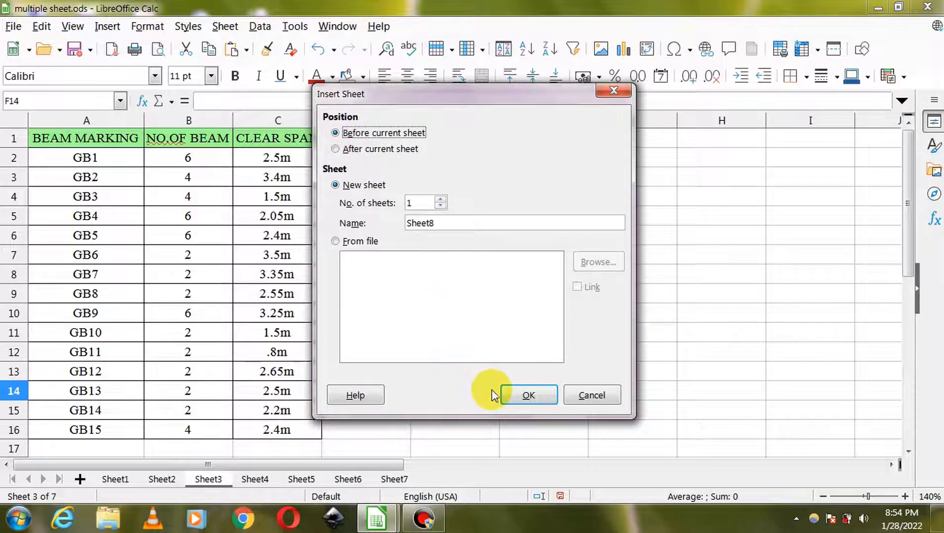
click(527, 393)
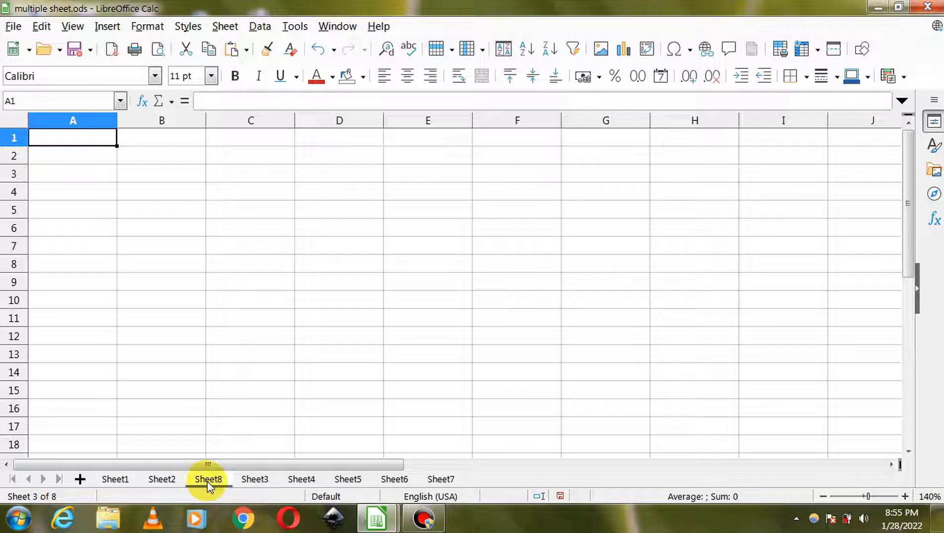
Insert three new sheets at once before Sheet3 and view each of them
click(254, 479)
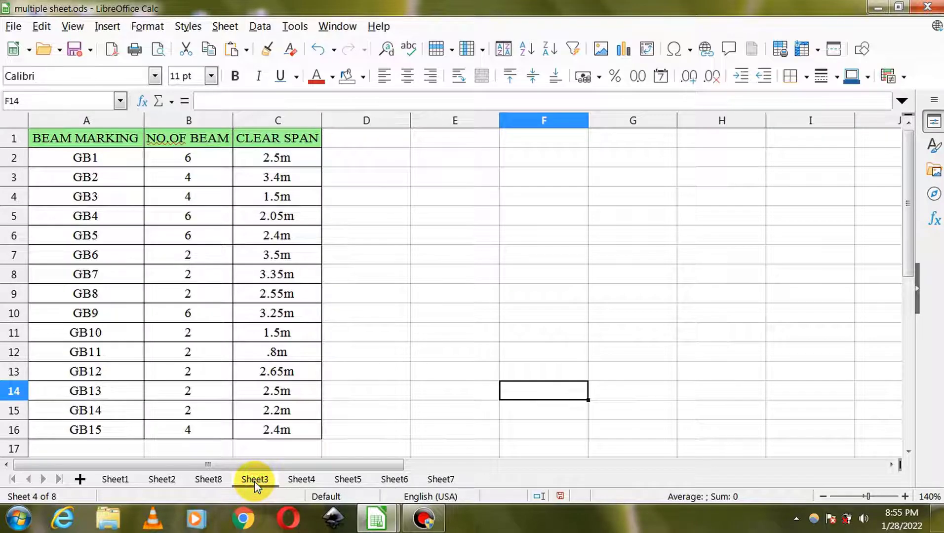
right_click(254, 481)
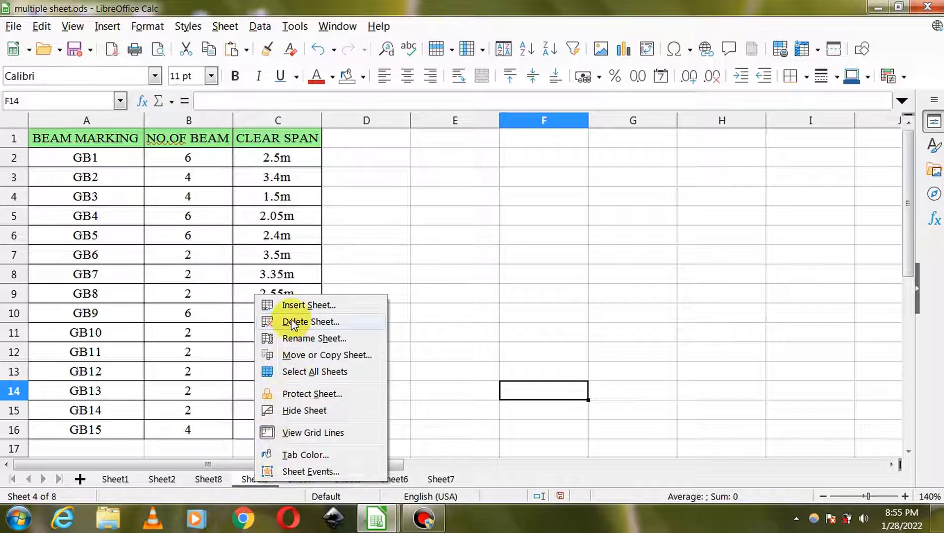
click(302, 305)
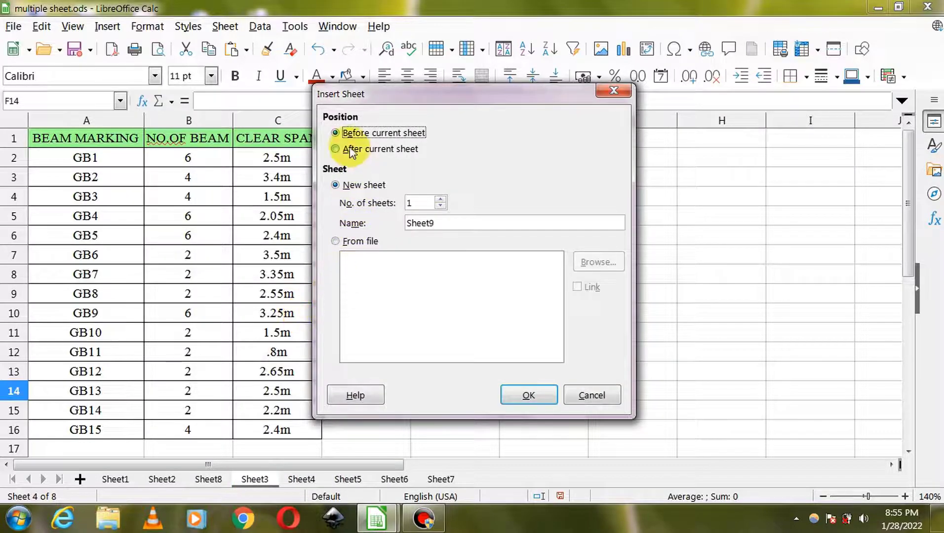
double_click(412, 202)
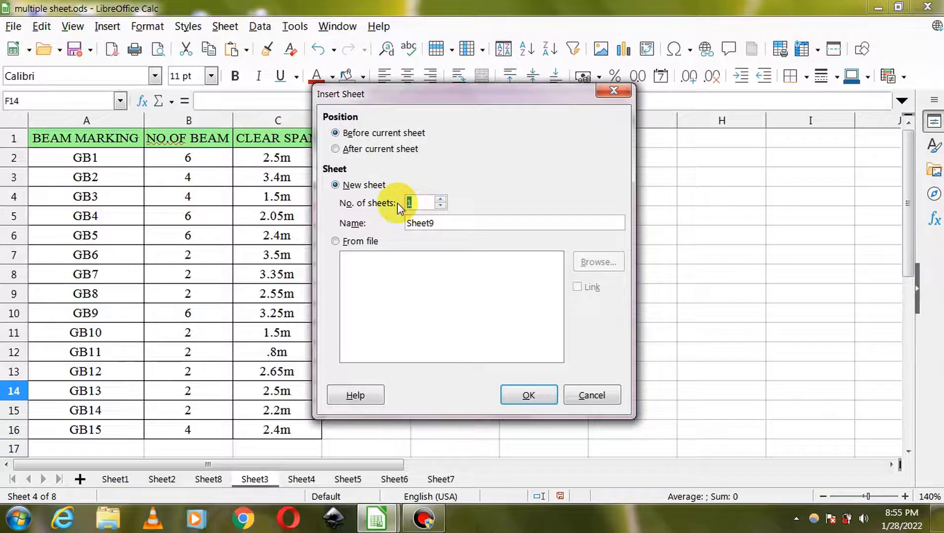
text(3)
click(532, 395)
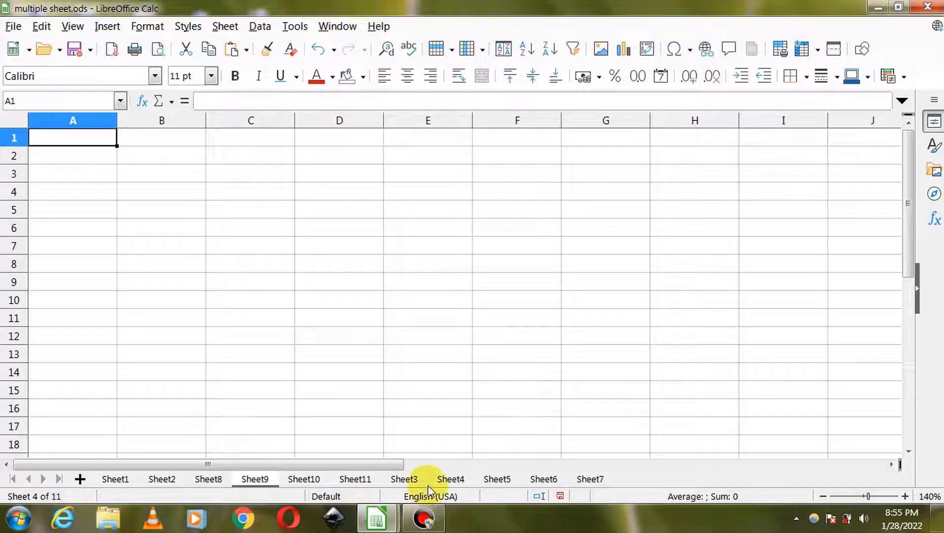
click(356, 481)
click(310, 482)
click(253, 478)
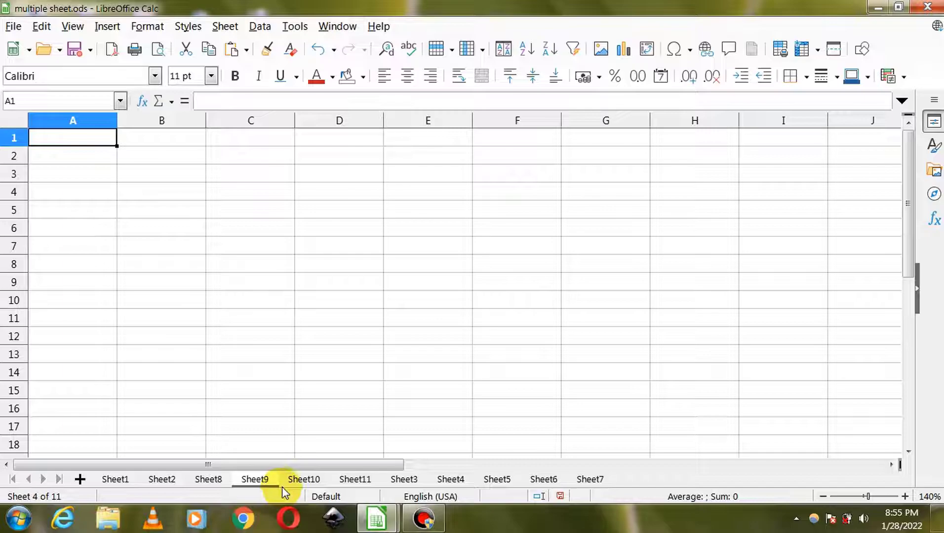
Delete Sheet9, Sheet10 and Sheet11 from the workbook one by one, confirming each deletion
right_click(251, 483)
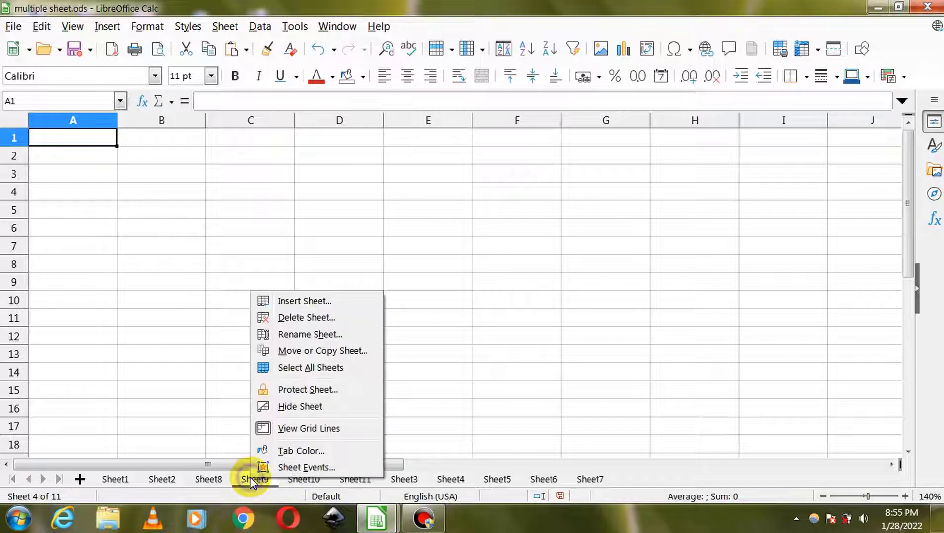
click(275, 321)
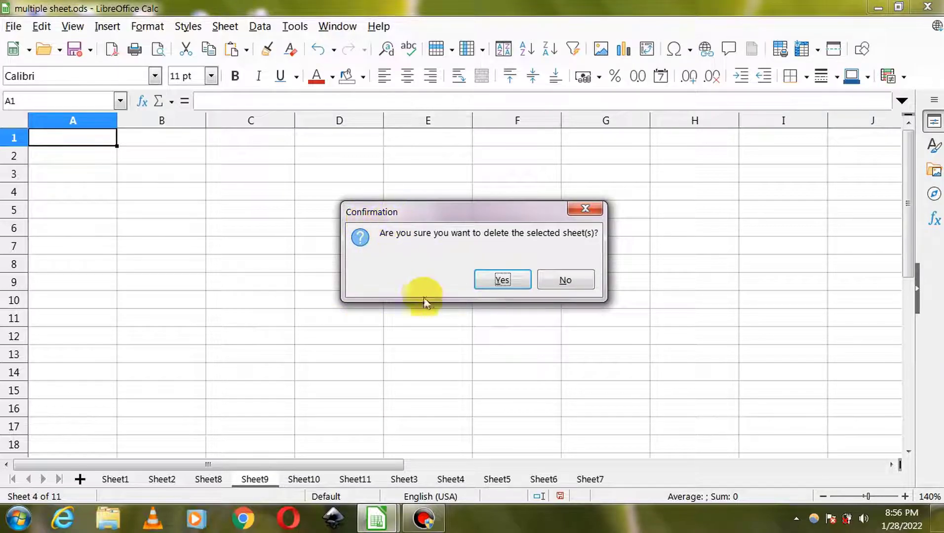
click(501, 280)
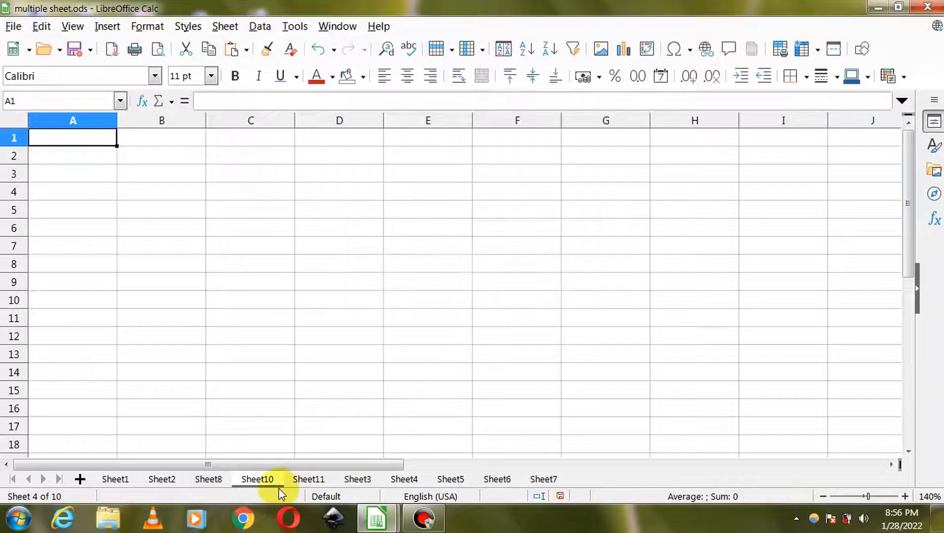
click(265, 480)
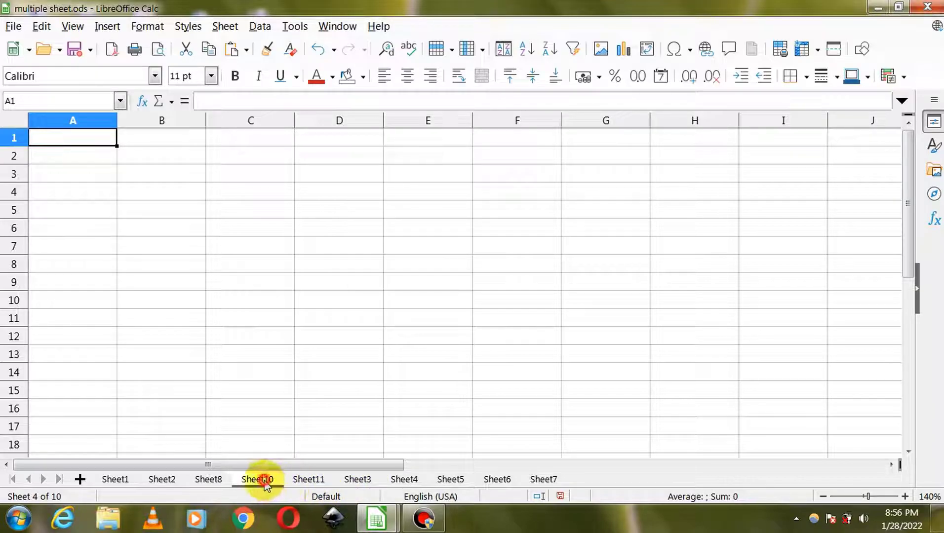
right_click(262, 481)
click(306, 321)
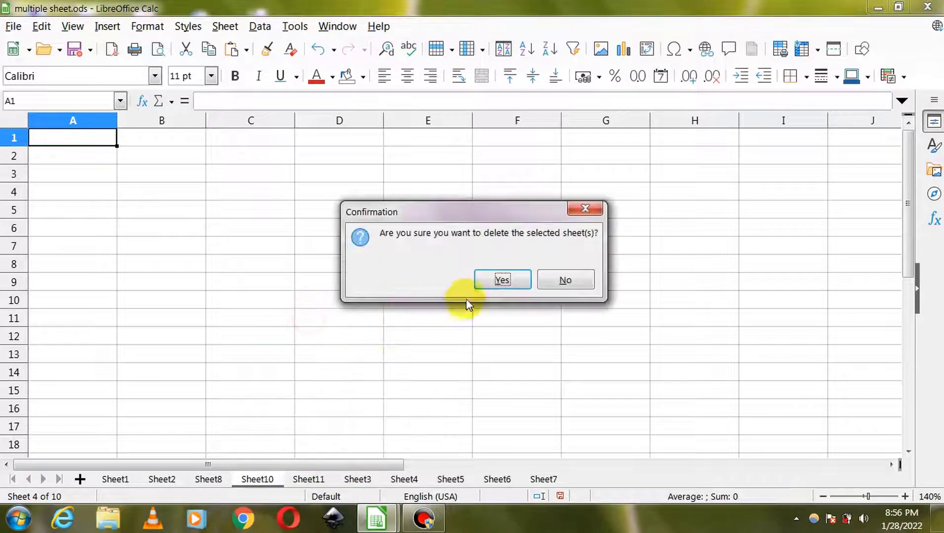
click(502, 280)
right_click(263, 480)
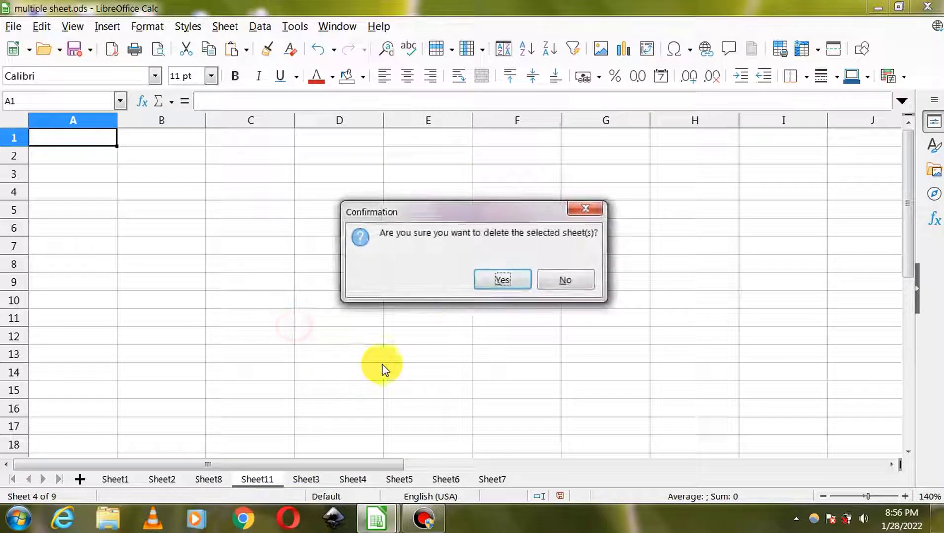
click(501, 281)
Delete the blank Sheet8 located between Sheet2 and Sheet3
click(211, 483)
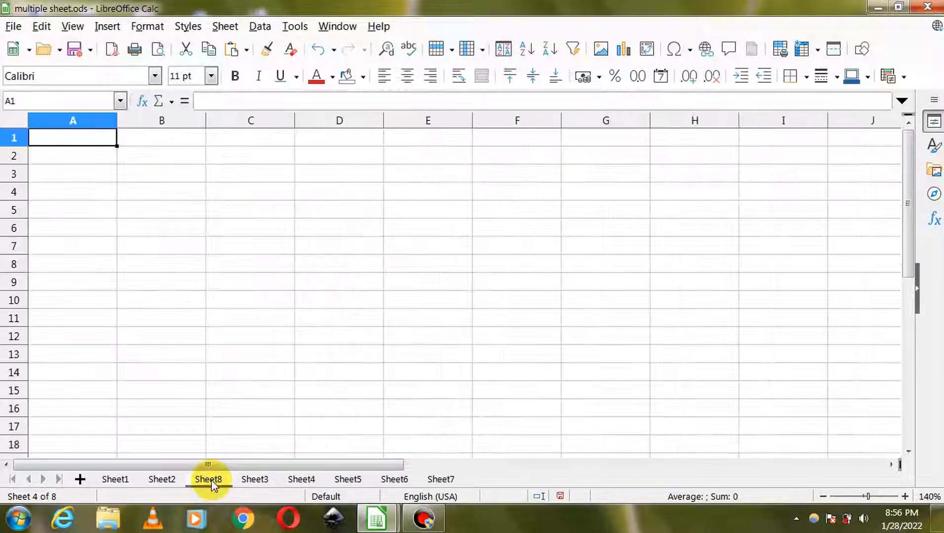
right_click(212, 483)
click(261, 320)
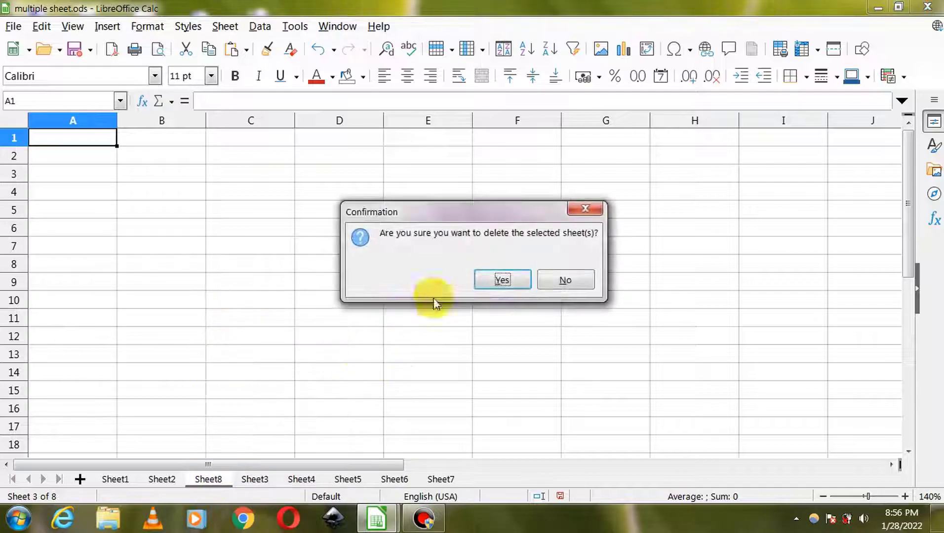
click(502, 278)
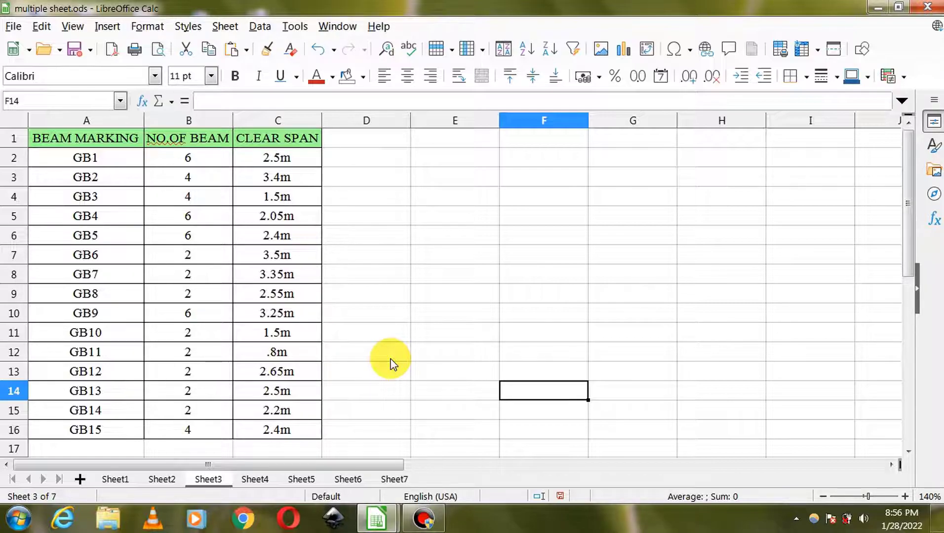
Rename Sheet7 as abc
click(394, 480)
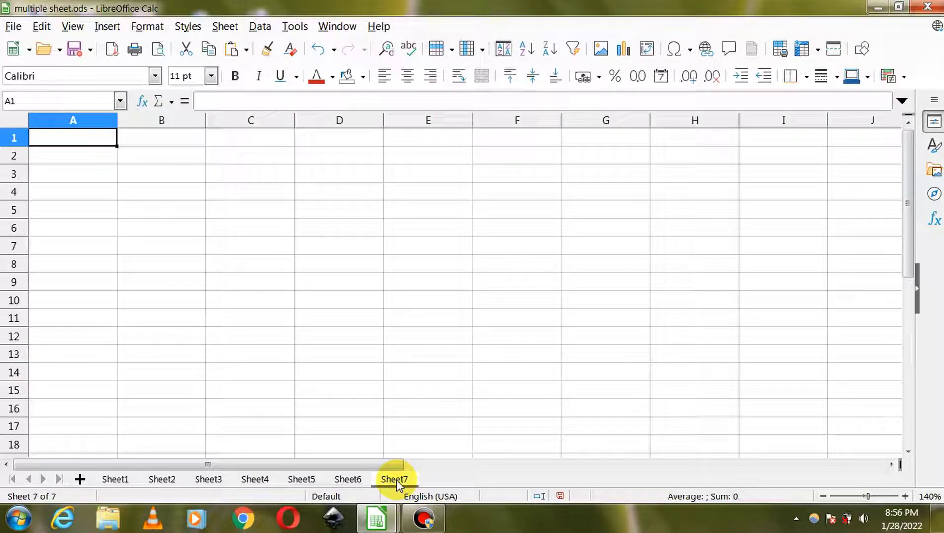
right_click(396, 480)
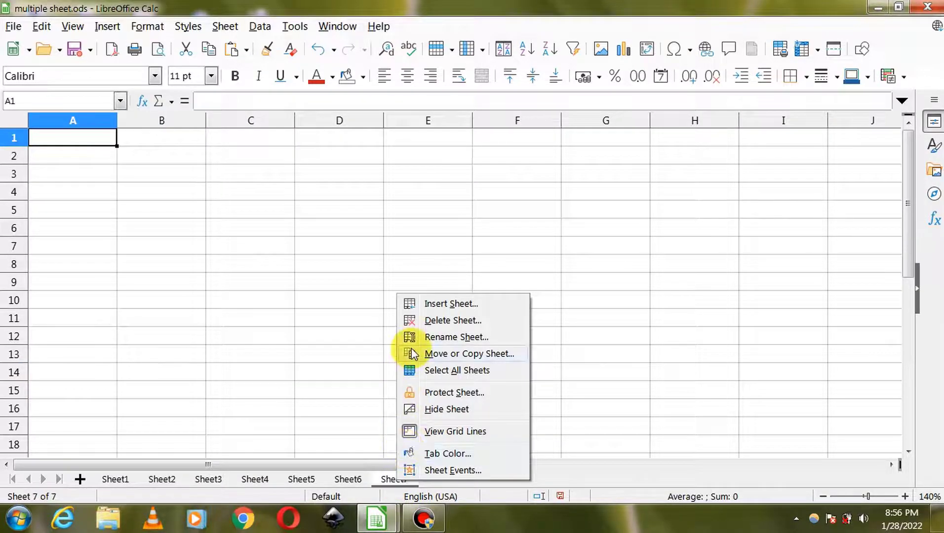
click(437, 338)
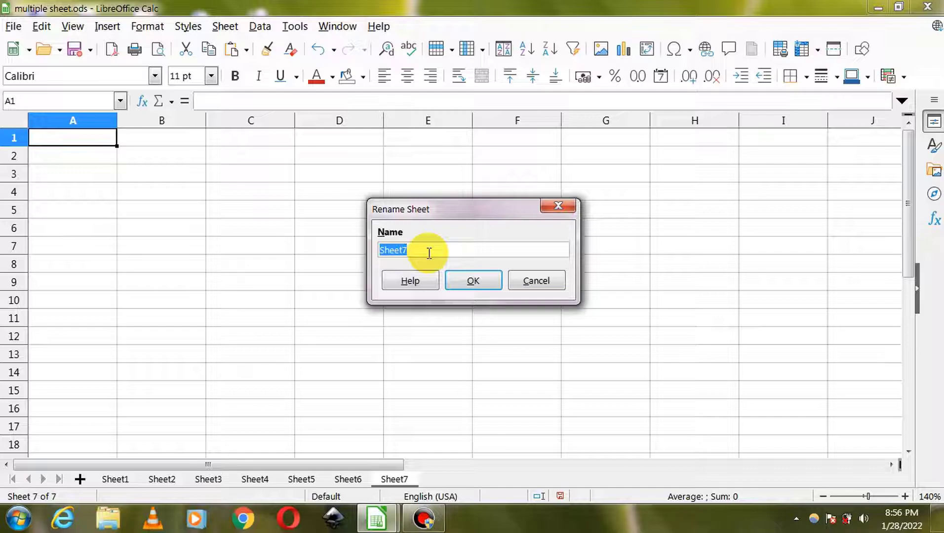
text(abc)
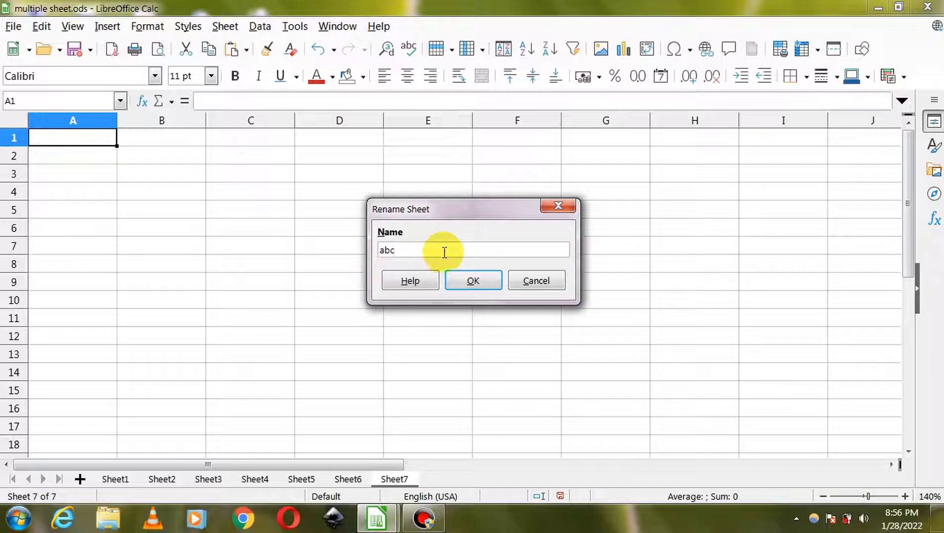
click(461, 284)
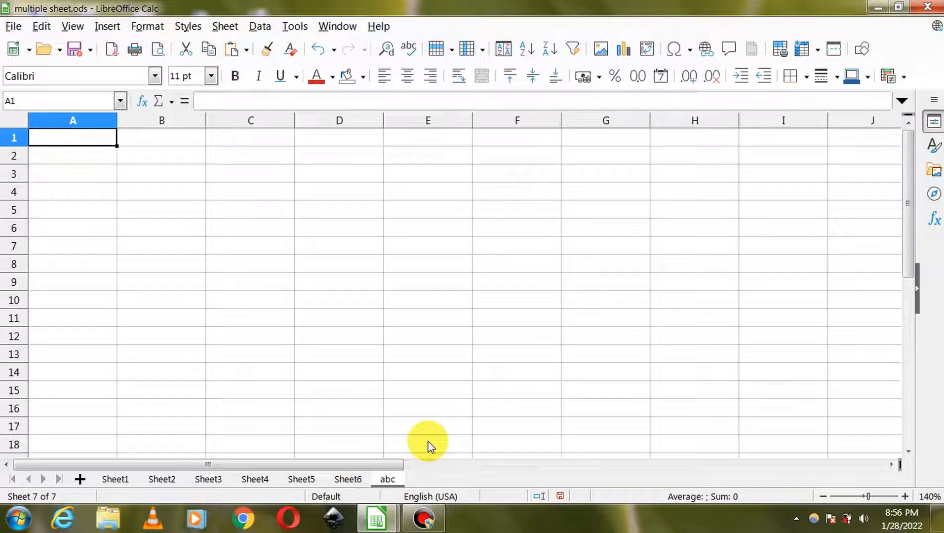
Rename Sheet6 as abcd
double_click(355, 486)
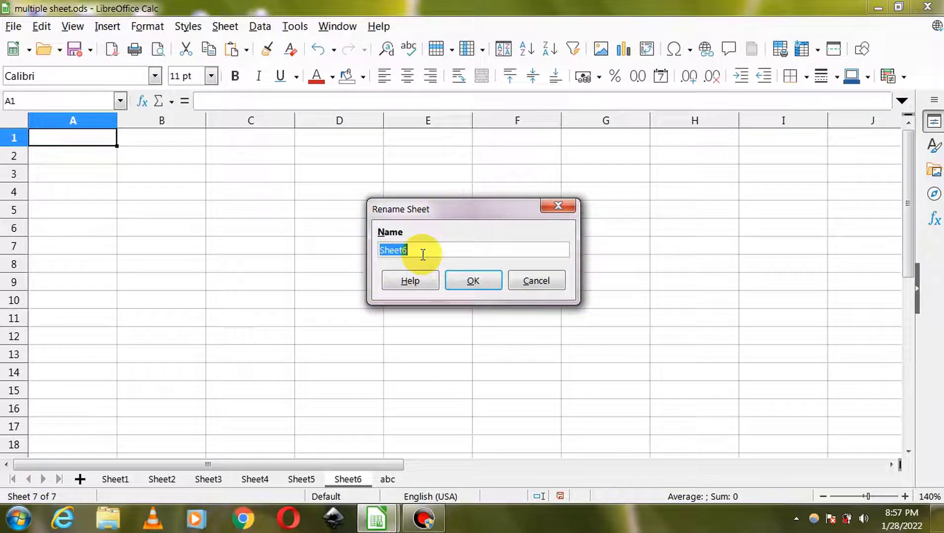
text(abcd)
click(473, 280)
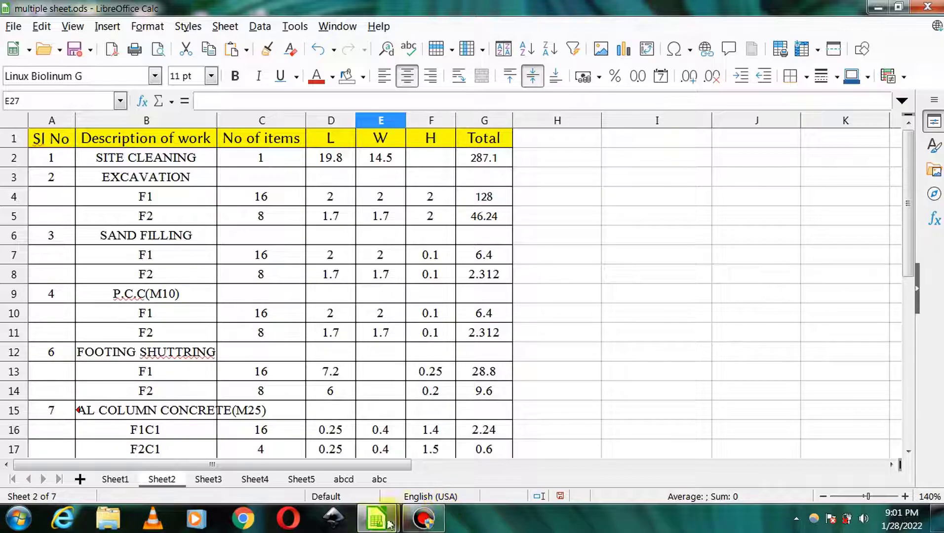
Hide Sheet3, the beam marking sheet
click(208, 481)
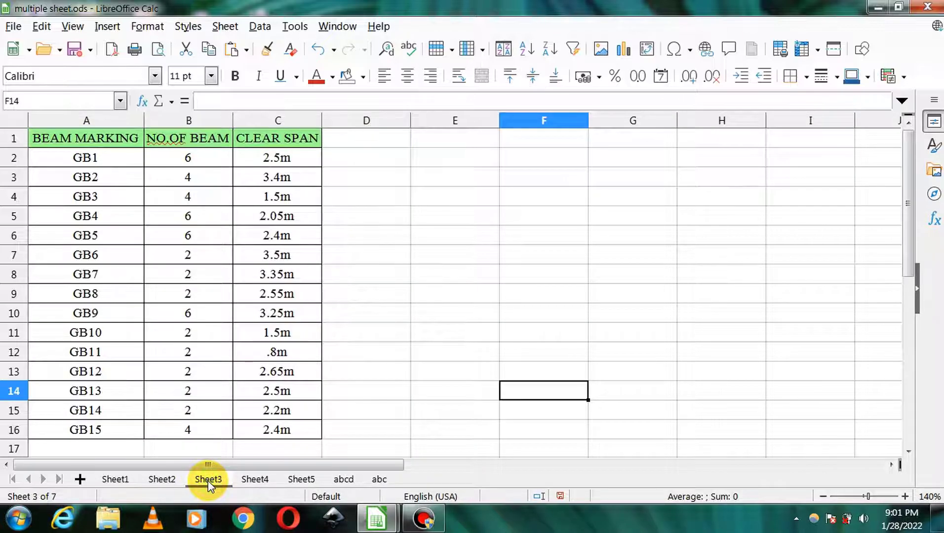
right_click(210, 484)
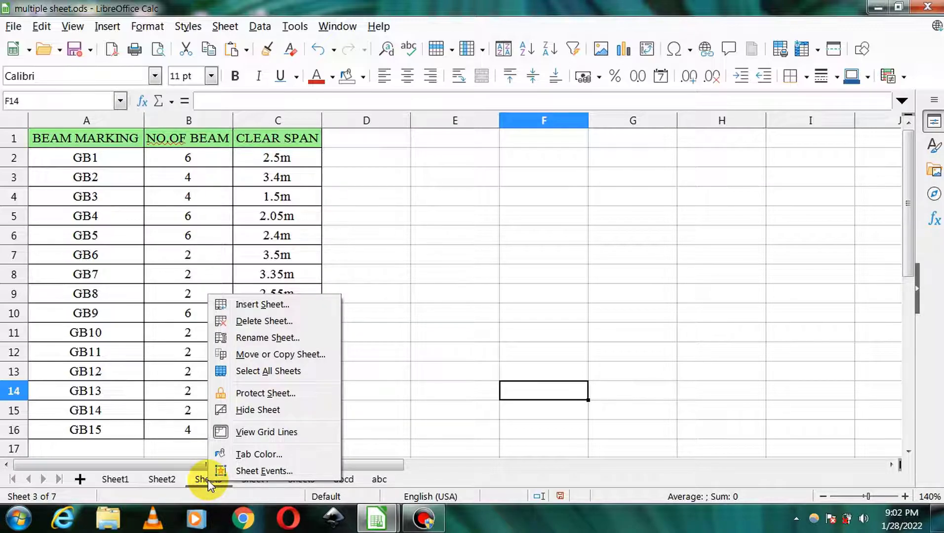
click(253, 413)
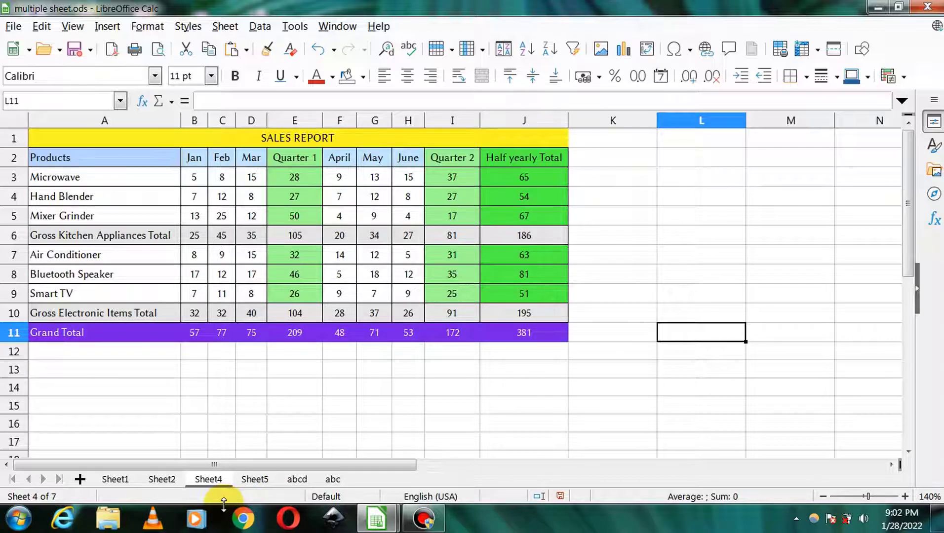
Unhide Sheet3 from the list of hidden sheets
click(162, 480)
click(205, 479)
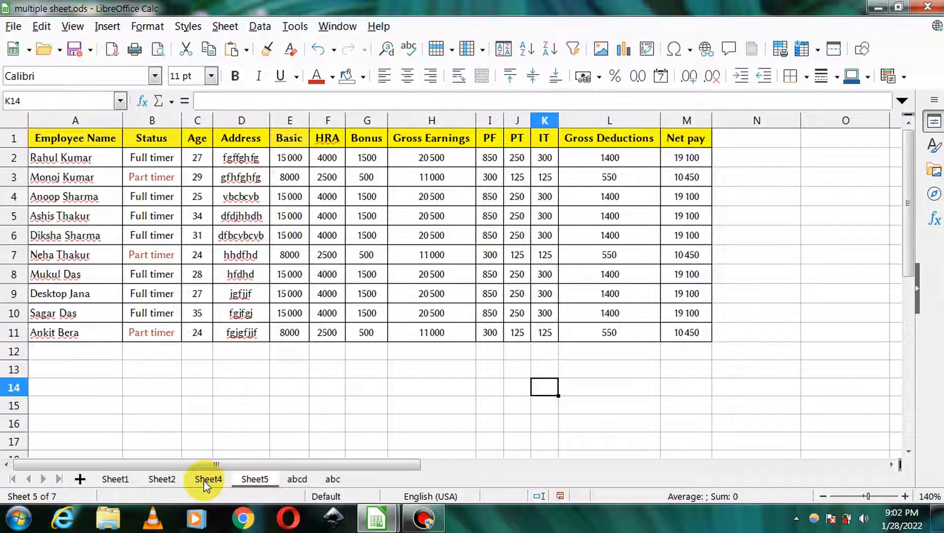
right_click(255, 481)
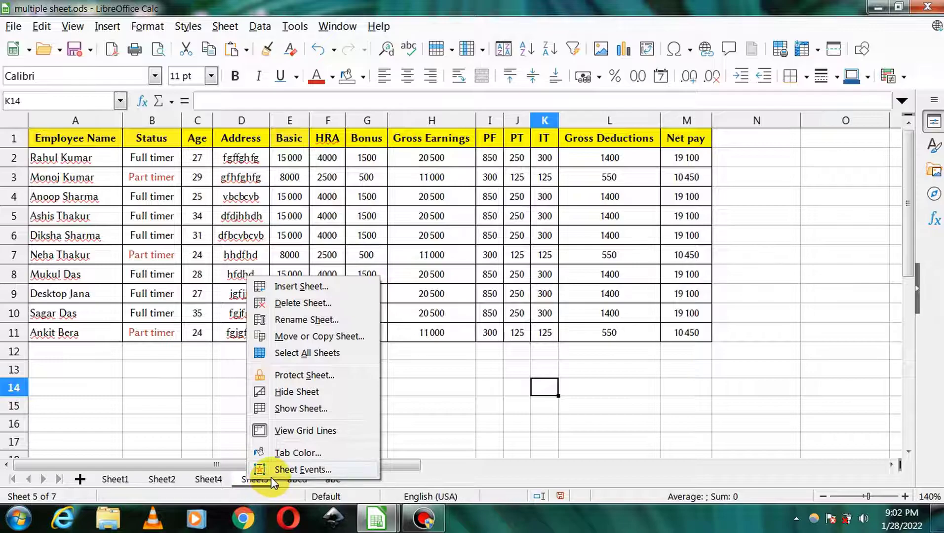
click(291, 409)
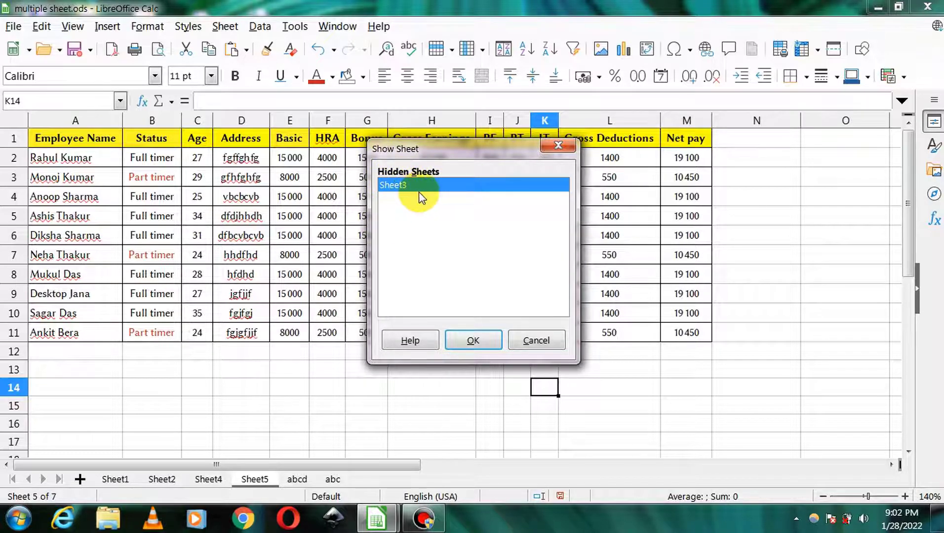
click(480, 341)
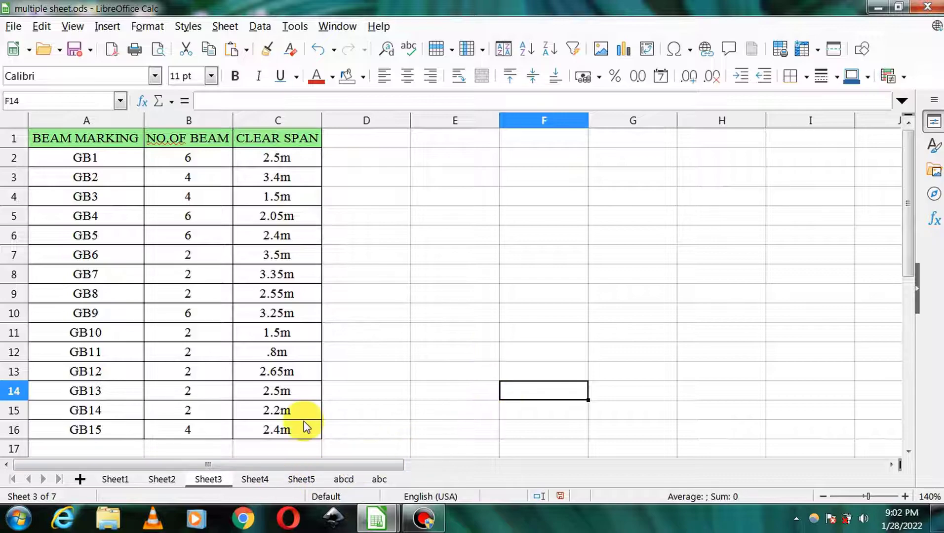
Hide Sheet2, Sheet4 and abc one by one
click(164, 486)
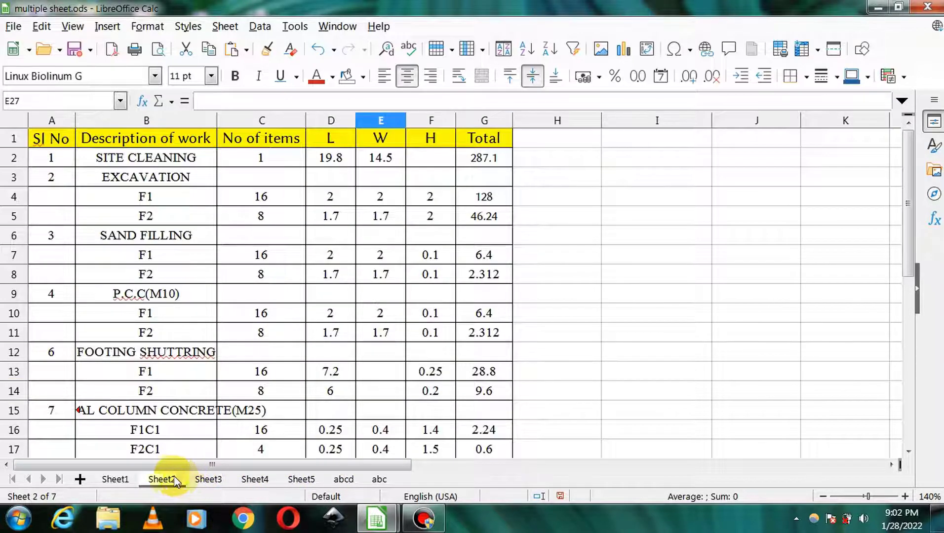
right_click(168, 481)
click(210, 406)
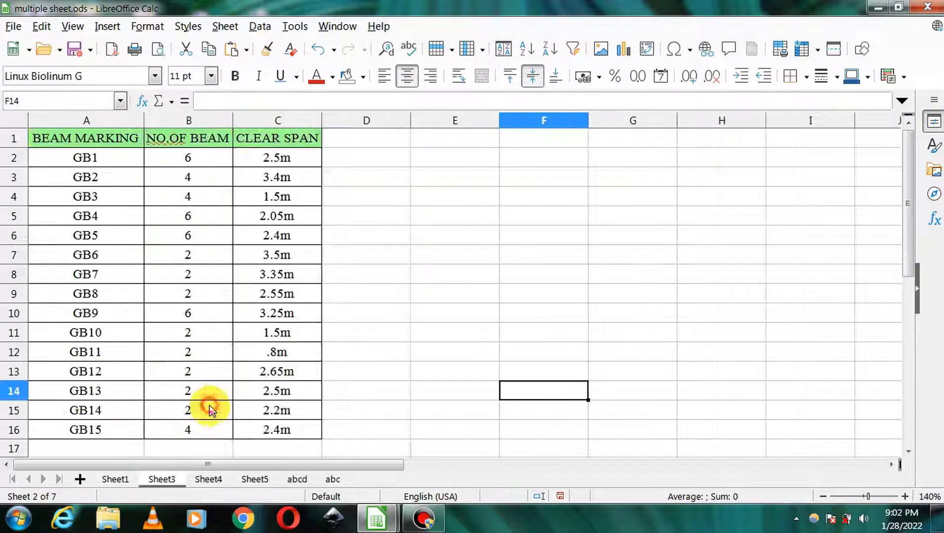
click(206, 480)
right_click(201, 480)
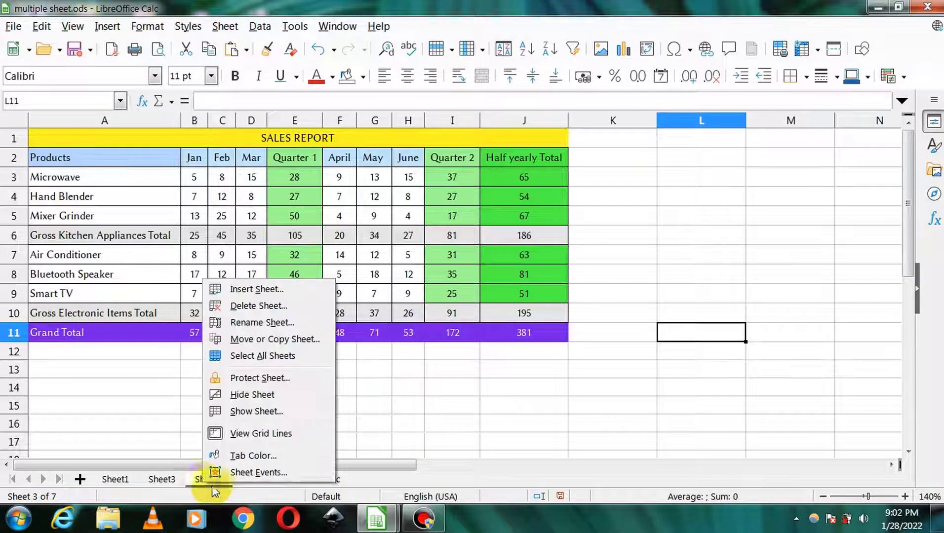
click(241, 396)
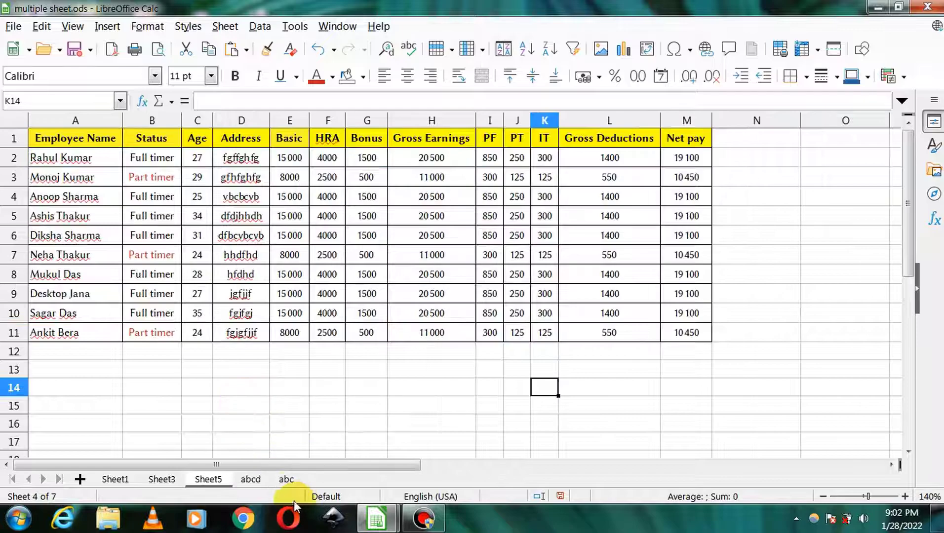
click(289, 483)
right_click(290, 485)
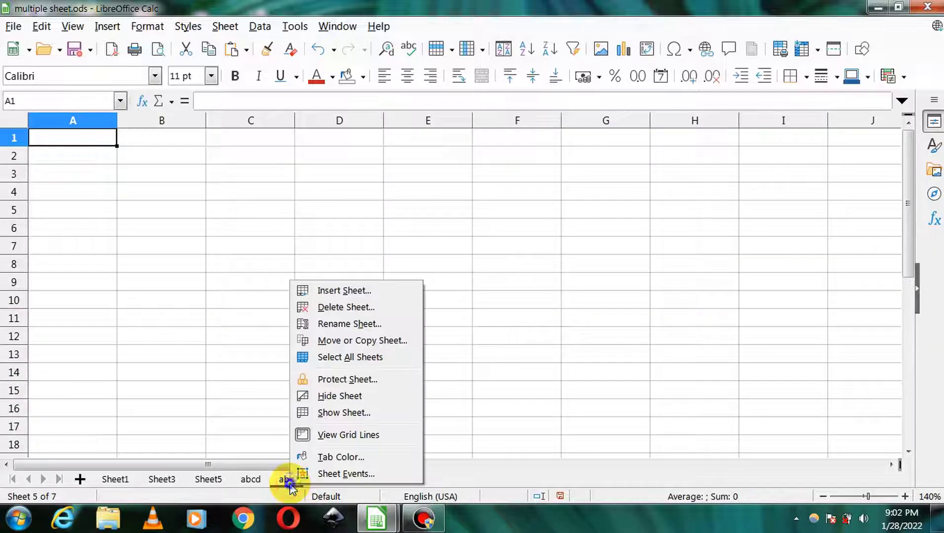
click(321, 396)
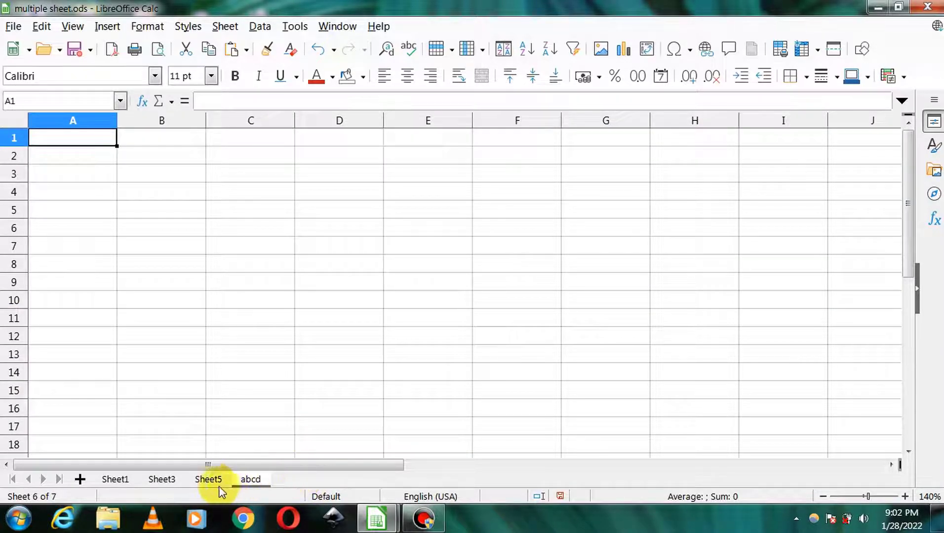
Choose Sheet2 from the list of hidden sheets and show it again
click(179, 481)
right_click(176, 479)
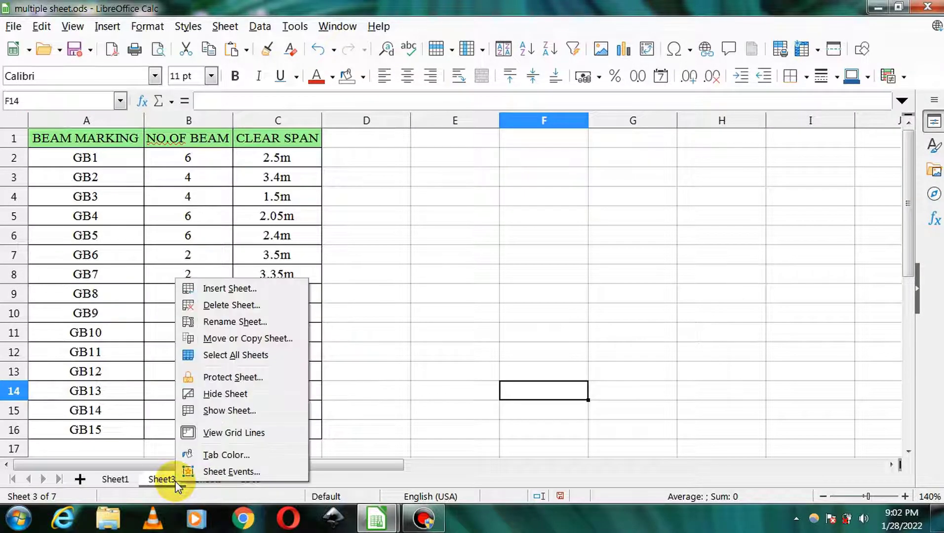
click(223, 415)
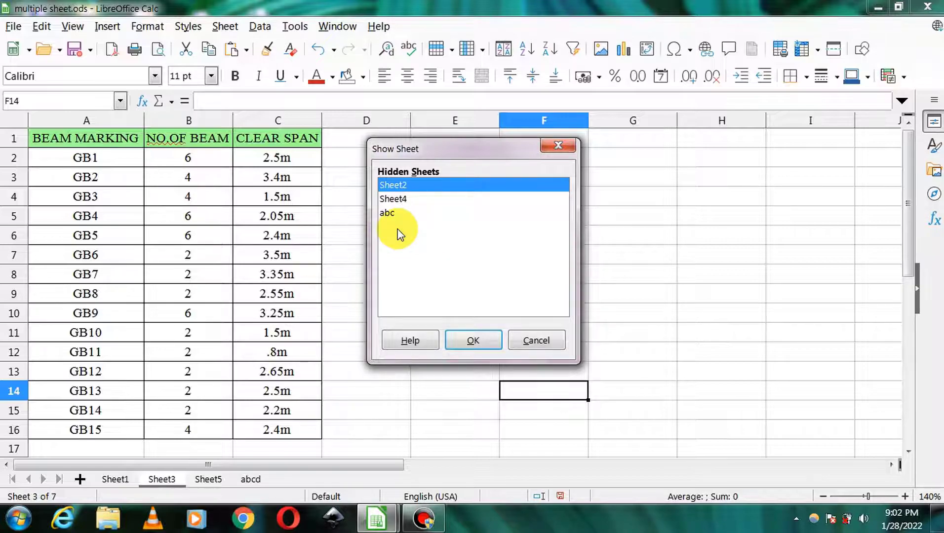
click(402, 202)
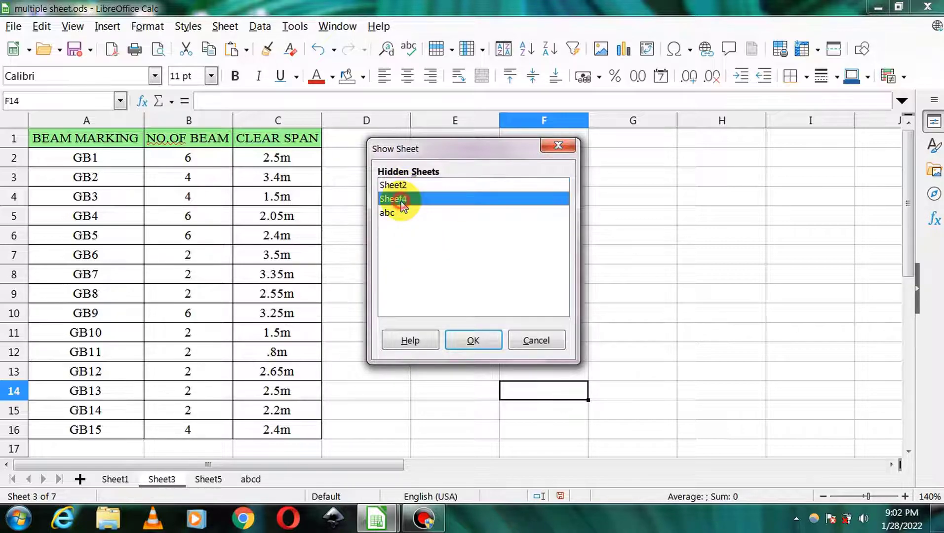
click(394, 187)
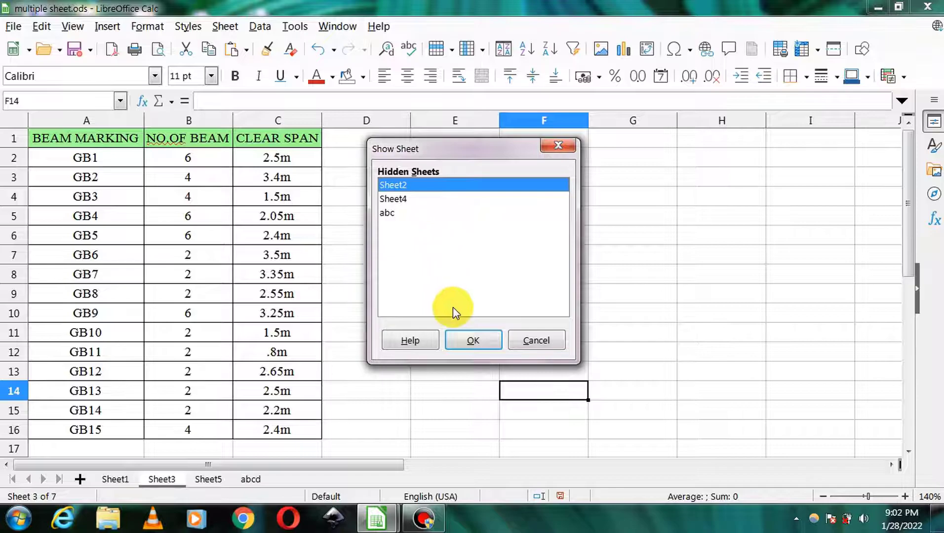
click(472, 341)
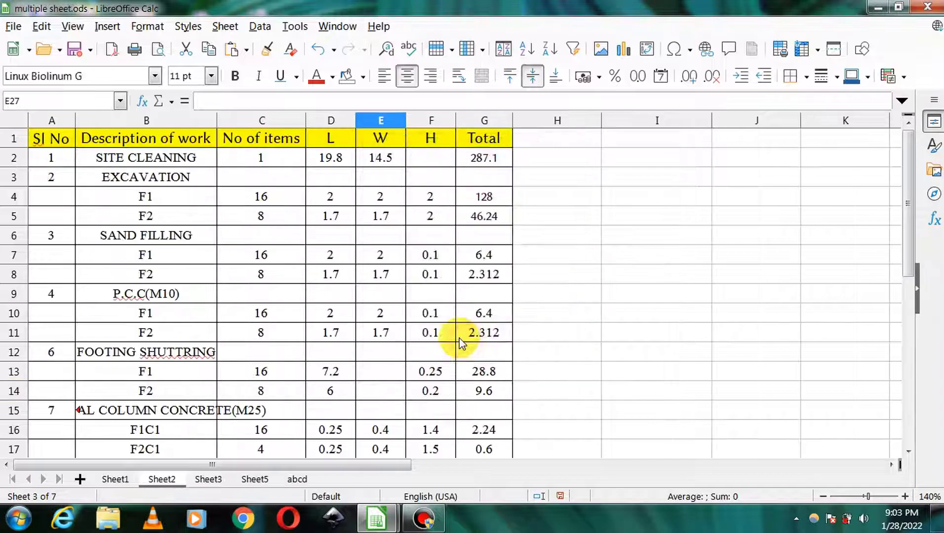
Unhide the remaining hidden sheets, Sheet4 and abc, one after the other
click(173, 486)
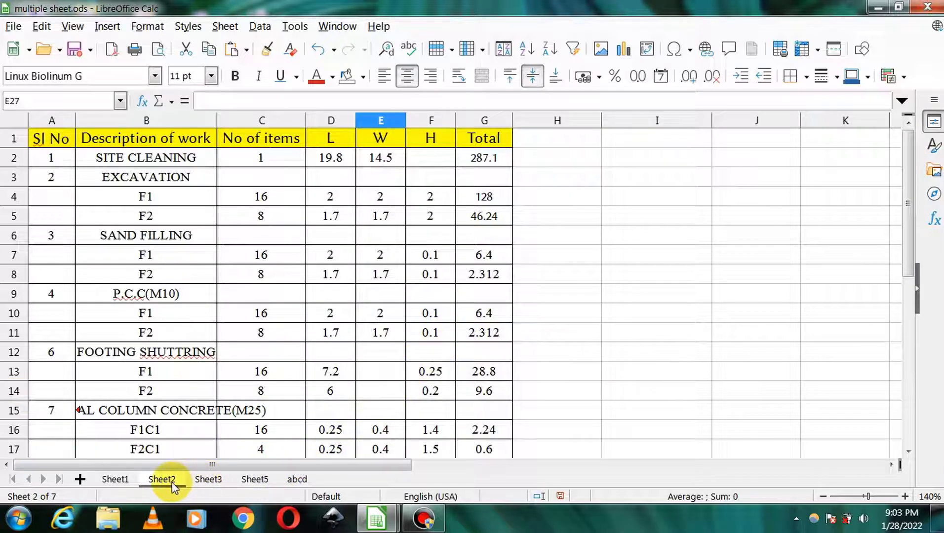
right_click(174, 488)
click(227, 410)
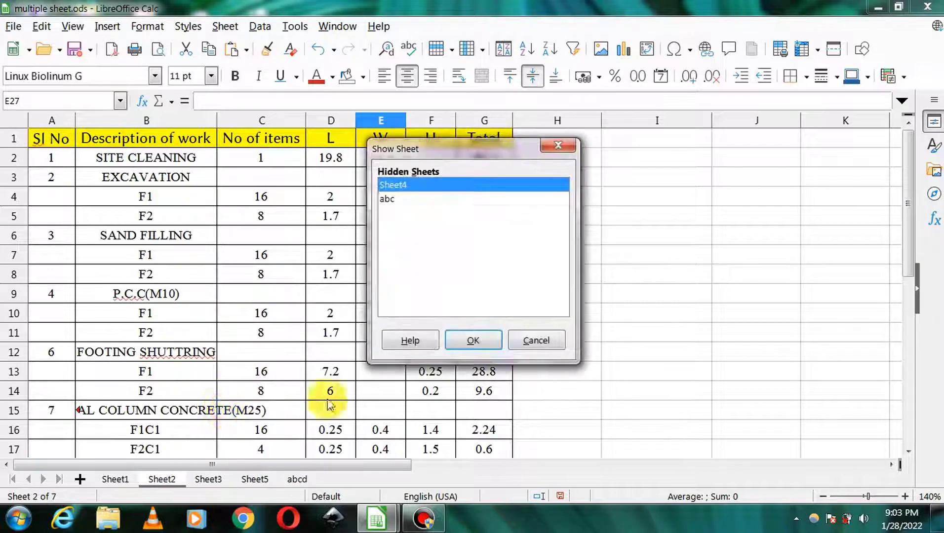
click(476, 341)
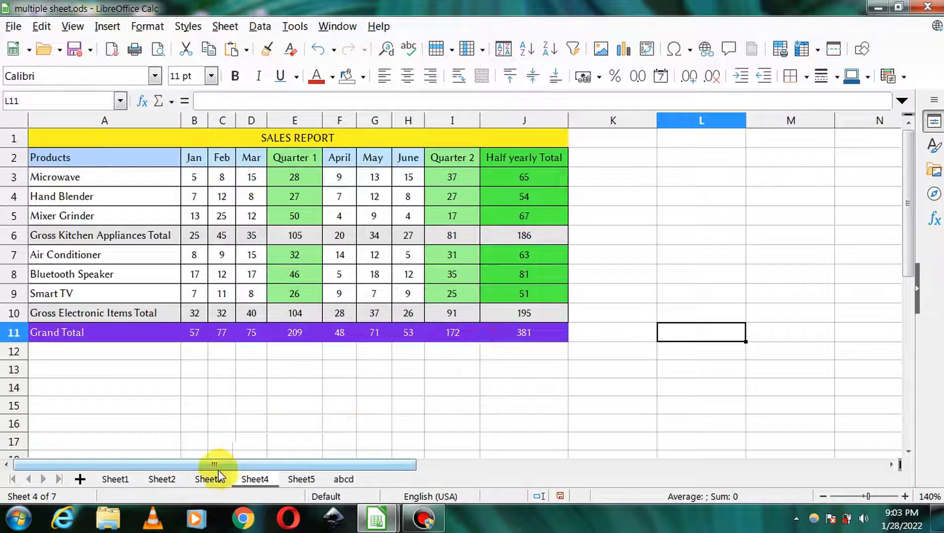
right_click(220, 475)
click(251, 410)
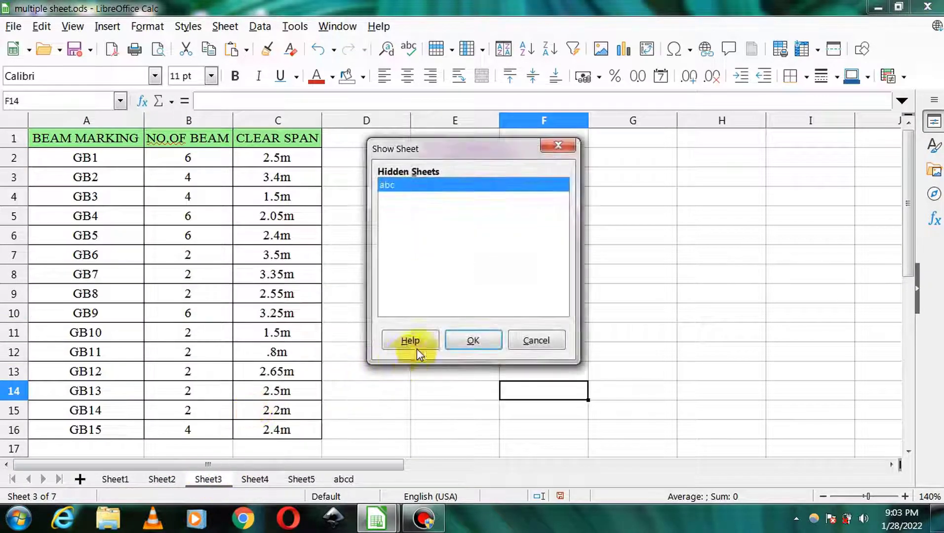
click(473, 340)
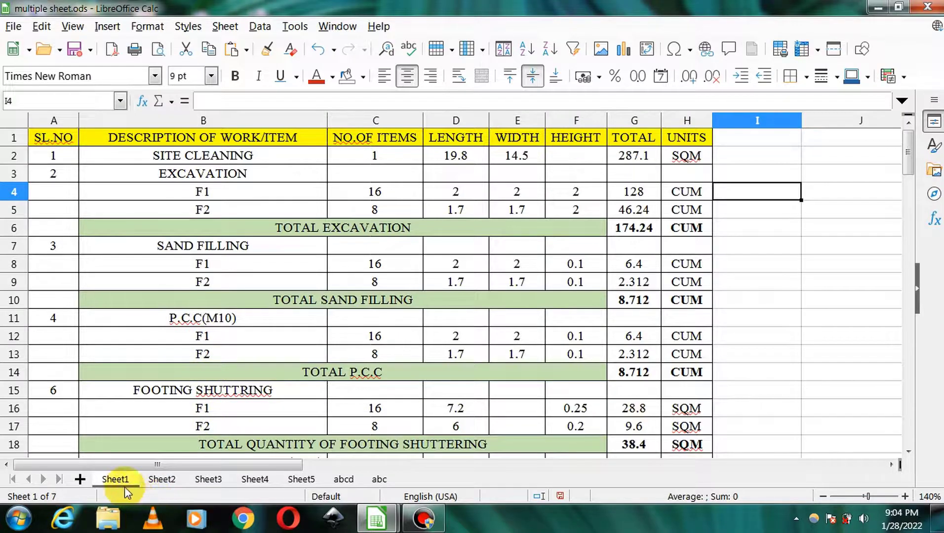
click(157, 484)
click(208, 481)
click(250, 484)
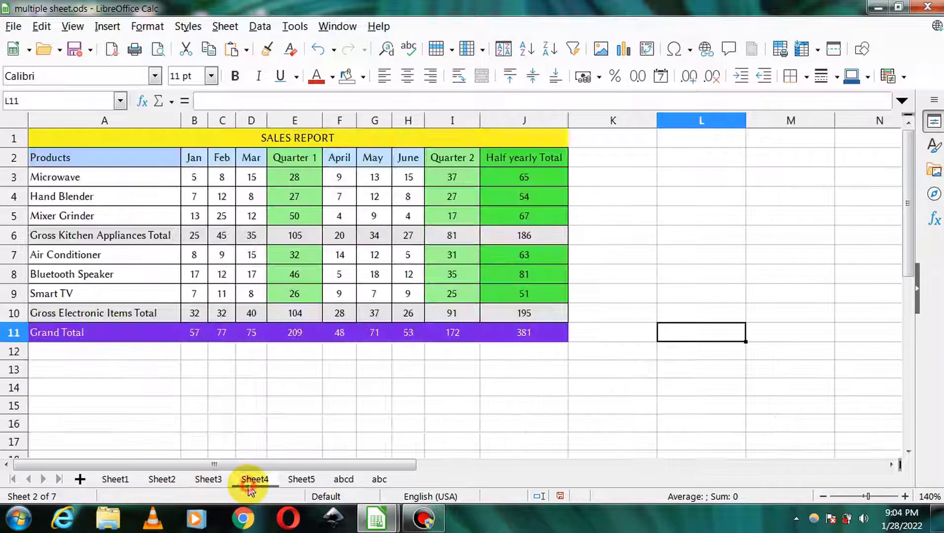
click(298, 483)
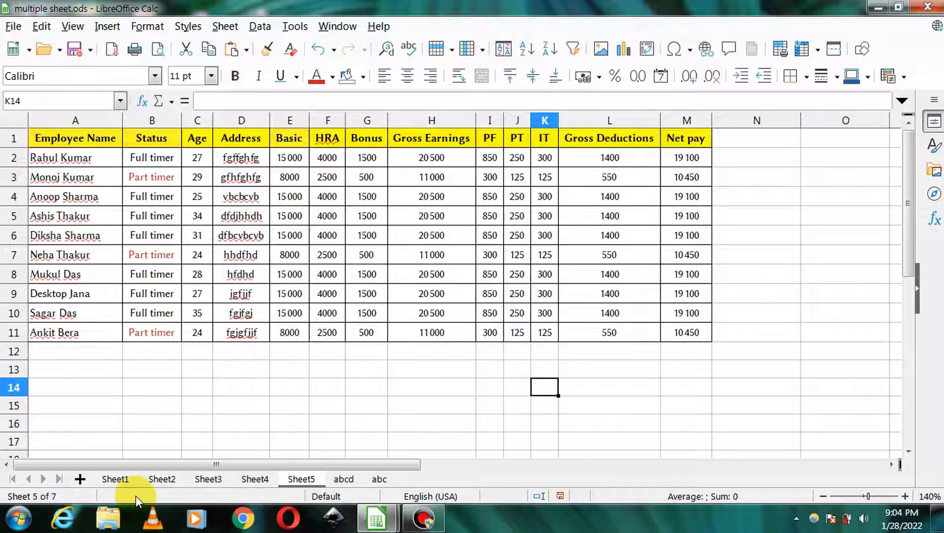
Set Sheet2's tab color to the green 68-1-72-0 from the gallery palette and switch to Sheet3
click(162, 479)
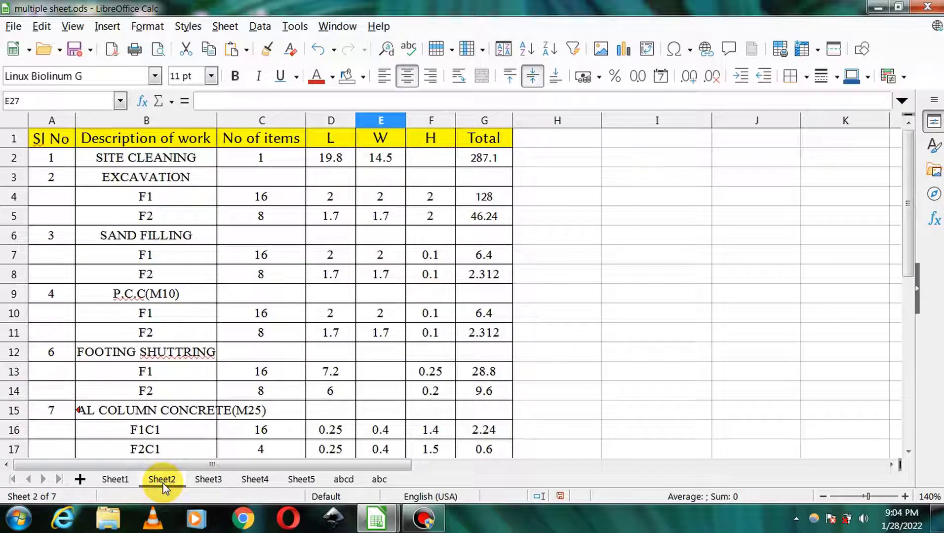
right_click(163, 482)
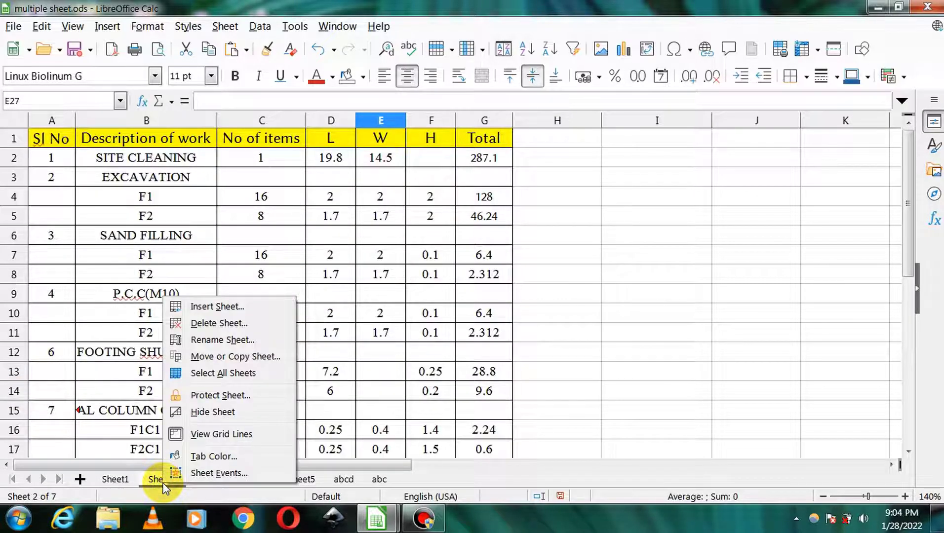
click(214, 456)
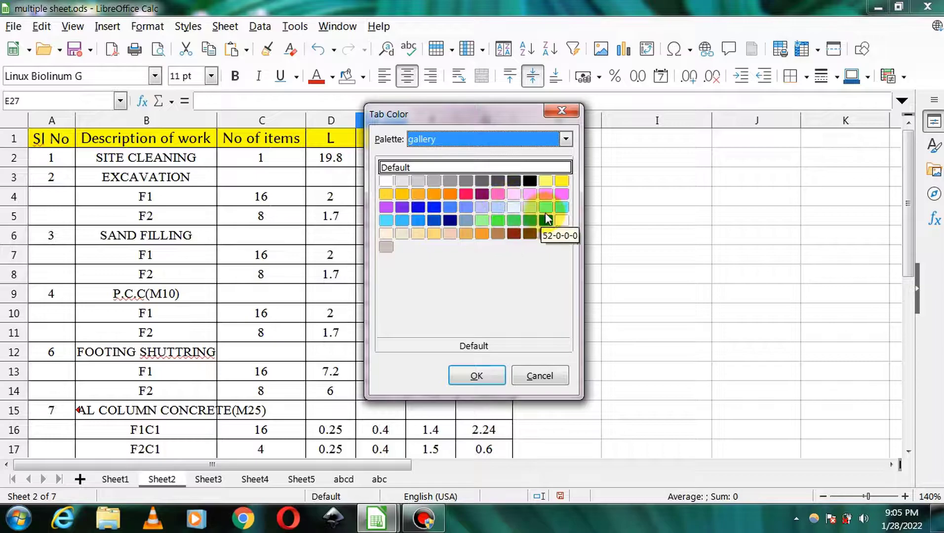
click(498, 221)
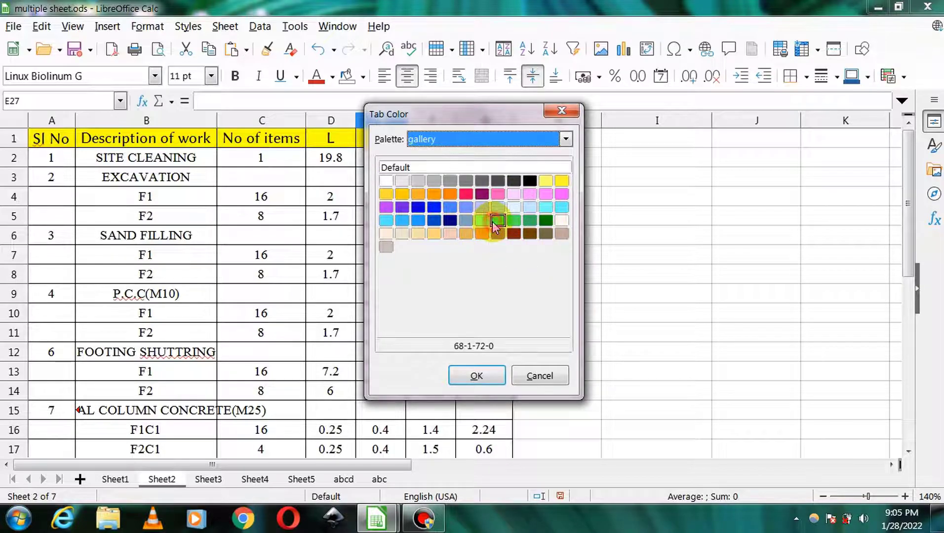
click(490, 373)
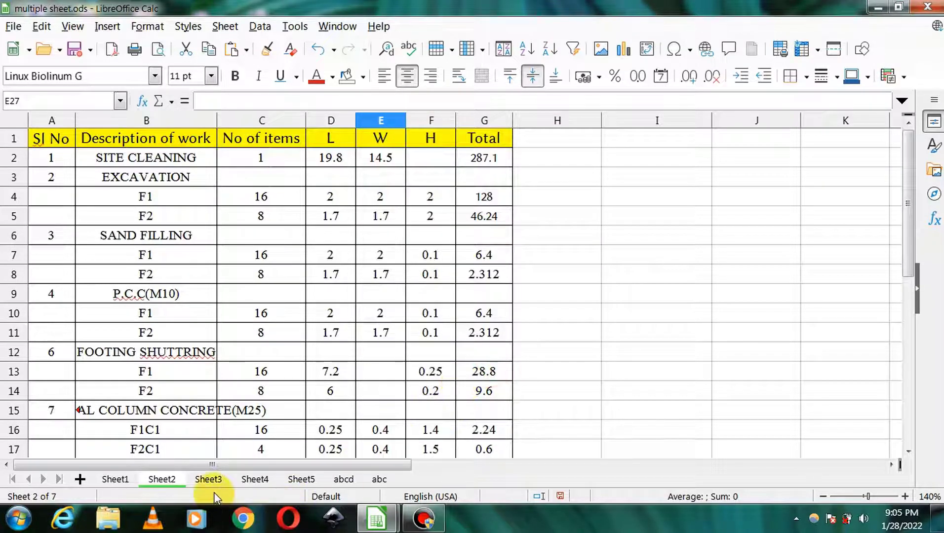
click(212, 480)
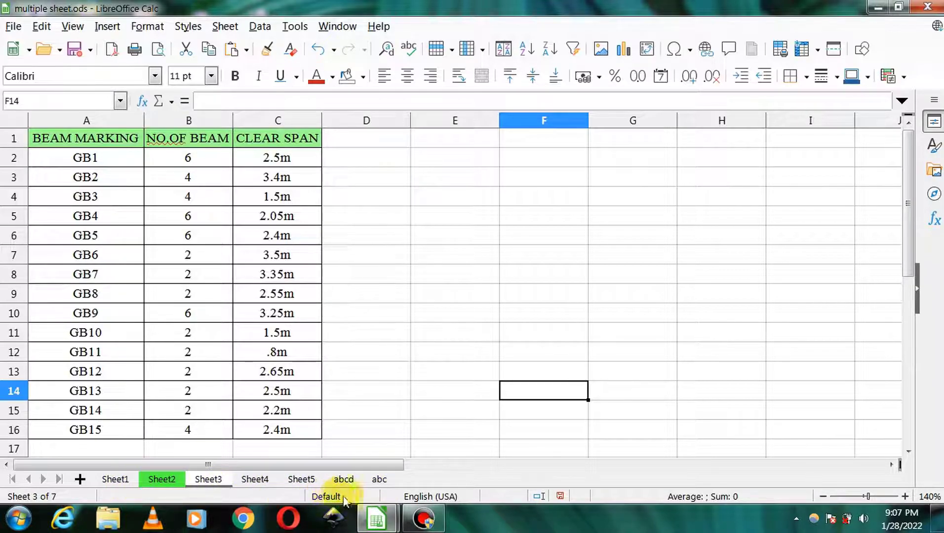
Move the abc sheet from the end of the workbook to between Sheet1 and Sheet2
click(379, 480)
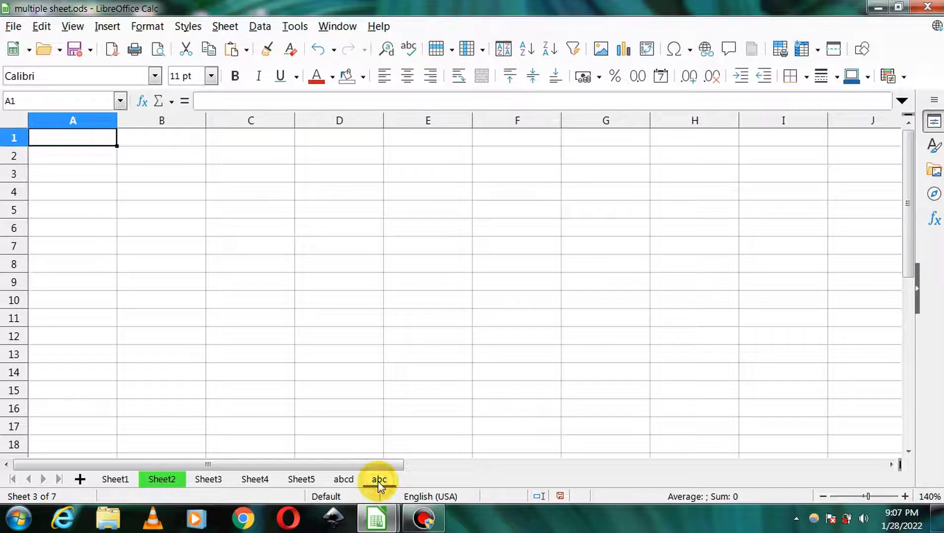
drag(376, 485, 168, 481)
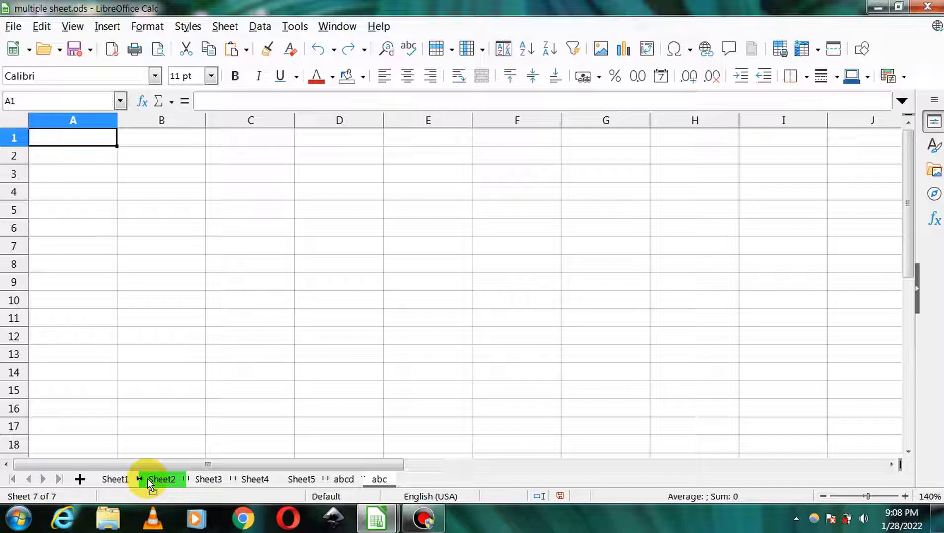
drag(146, 478, 147, 479)
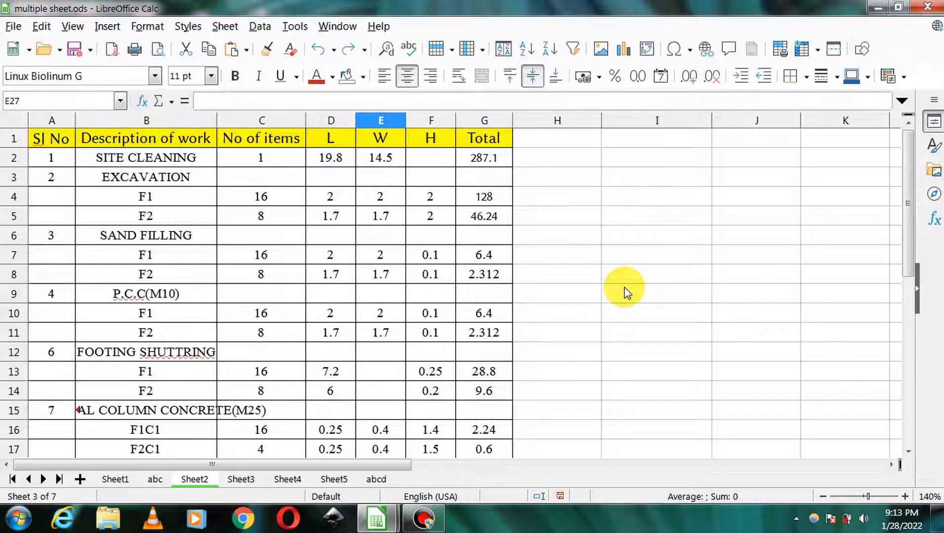
Try moving Sheet2 to the end position of the current document through the Move/Copy Sheet settings, and undo the move
click(196, 482)
right_click(198, 487)
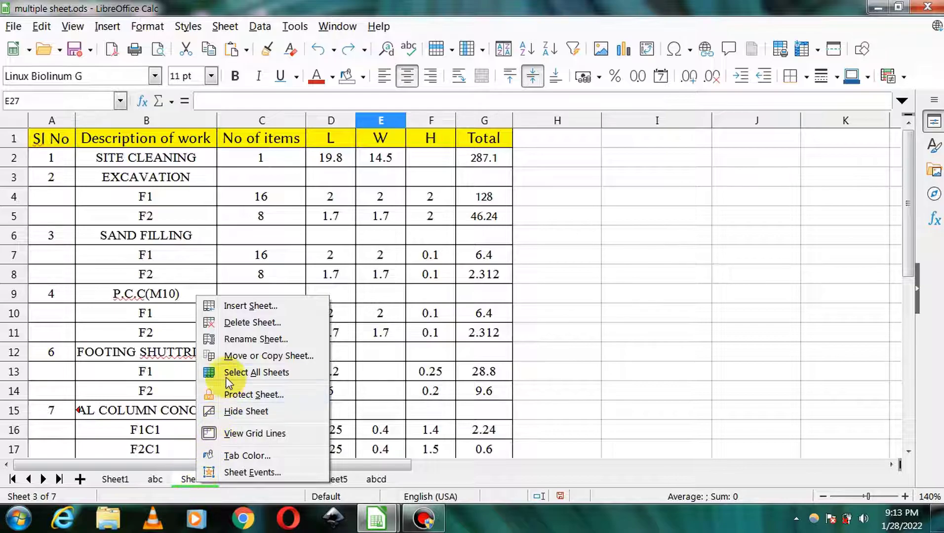
click(295, 366)
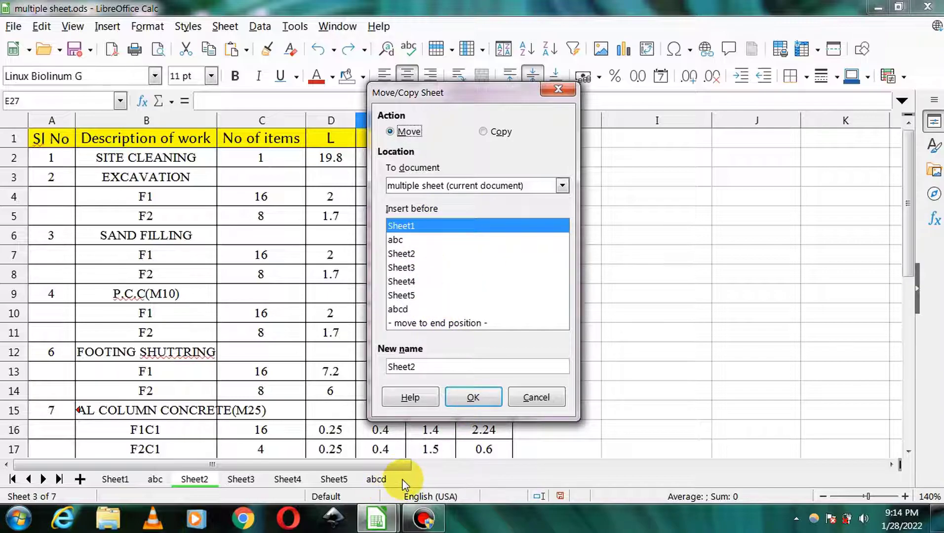
click(425, 326)
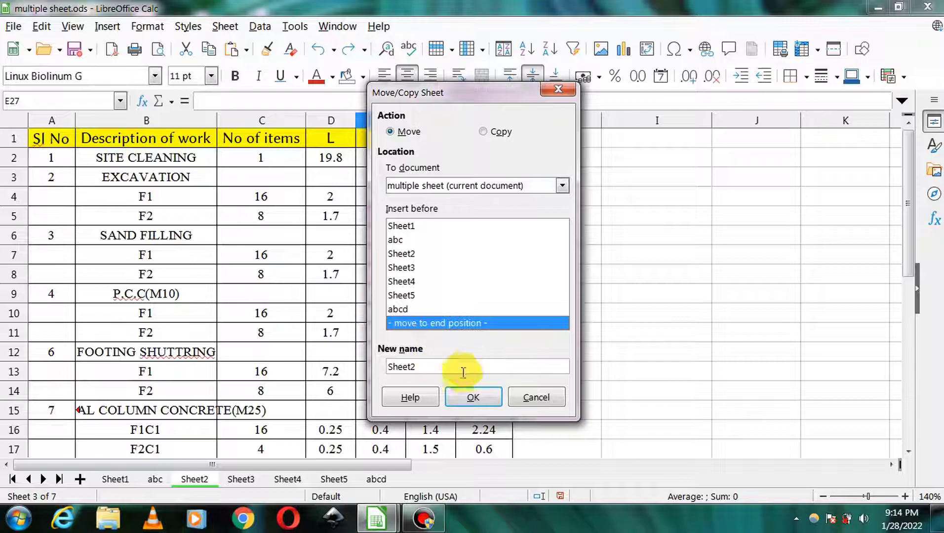
click(430, 370)
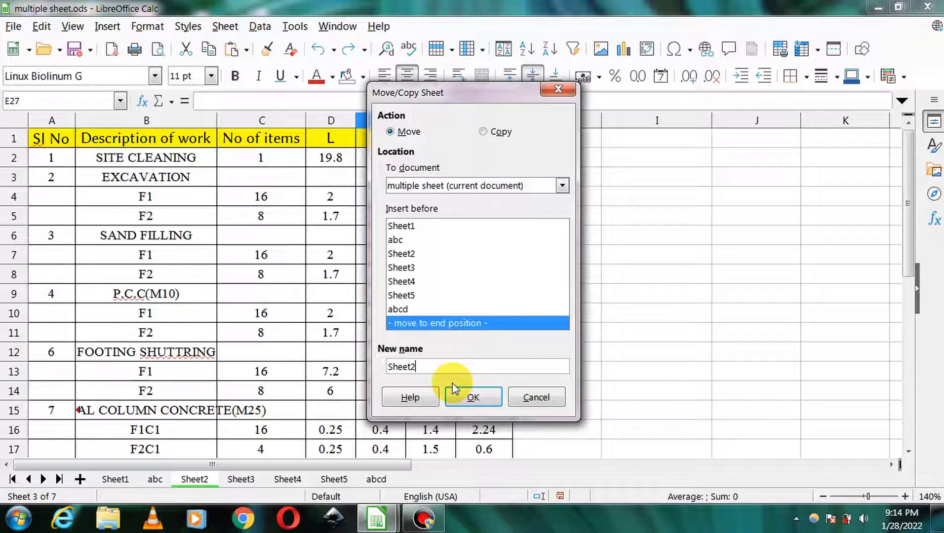
click(473, 398)
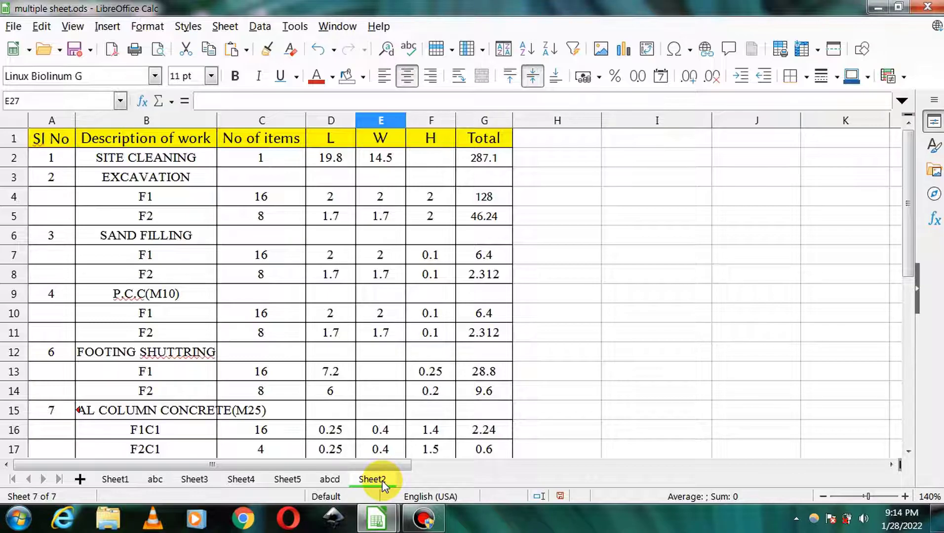
key(ctrl+z)
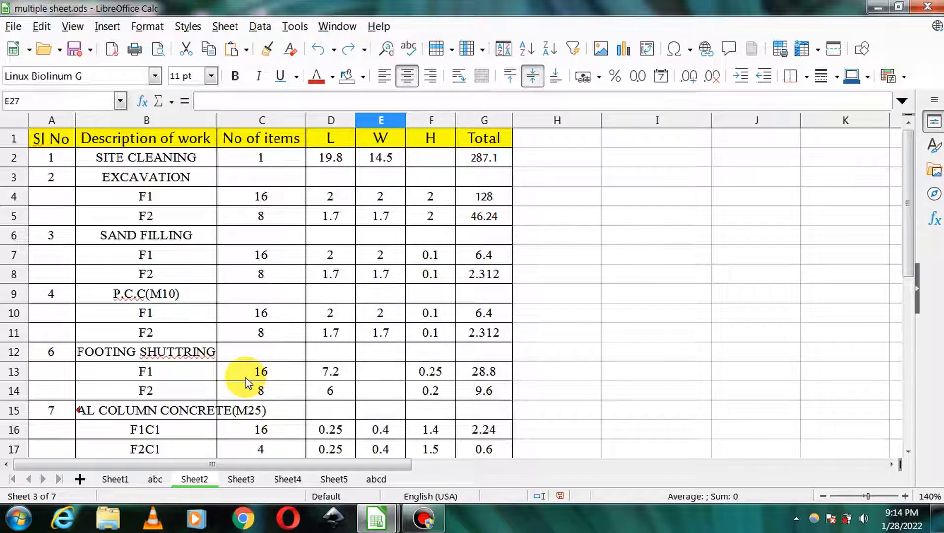
Copy Sheet2 to the end position of the current document under the name newsheet2, and compare the copy with the original
right_click(195, 481)
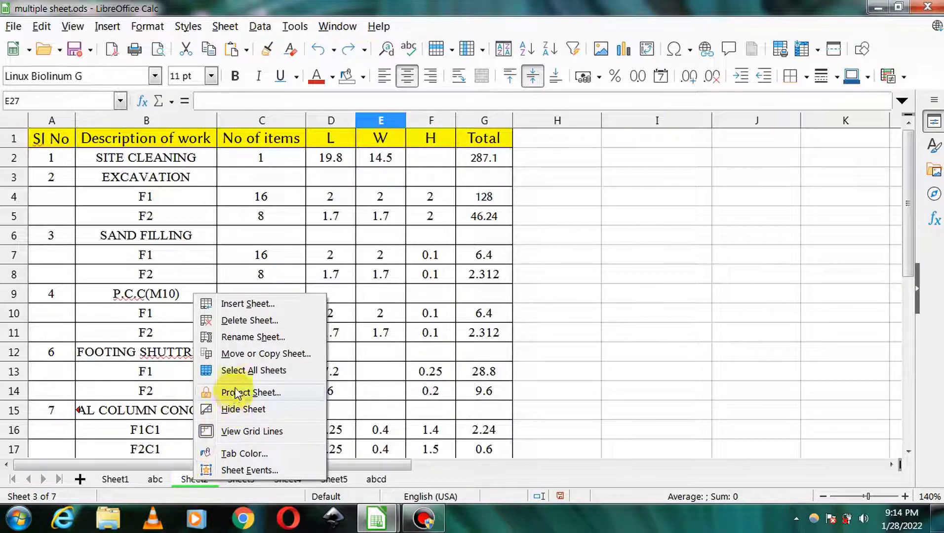
click(242, 354)
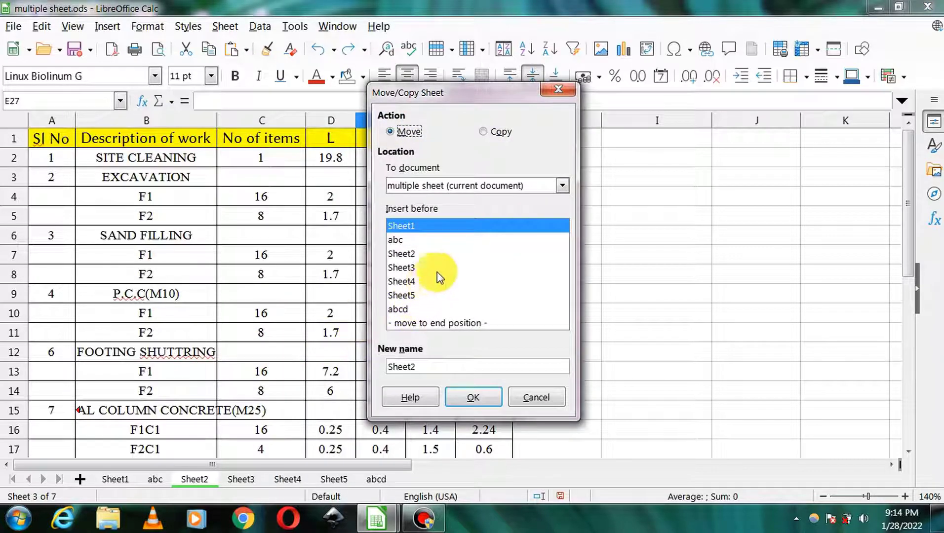
click(488, 134)
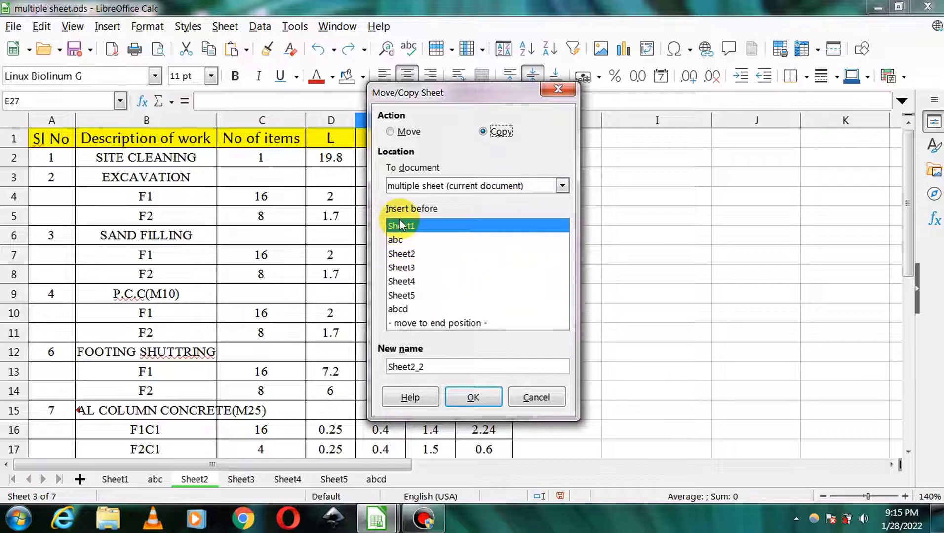
click(422, 324)
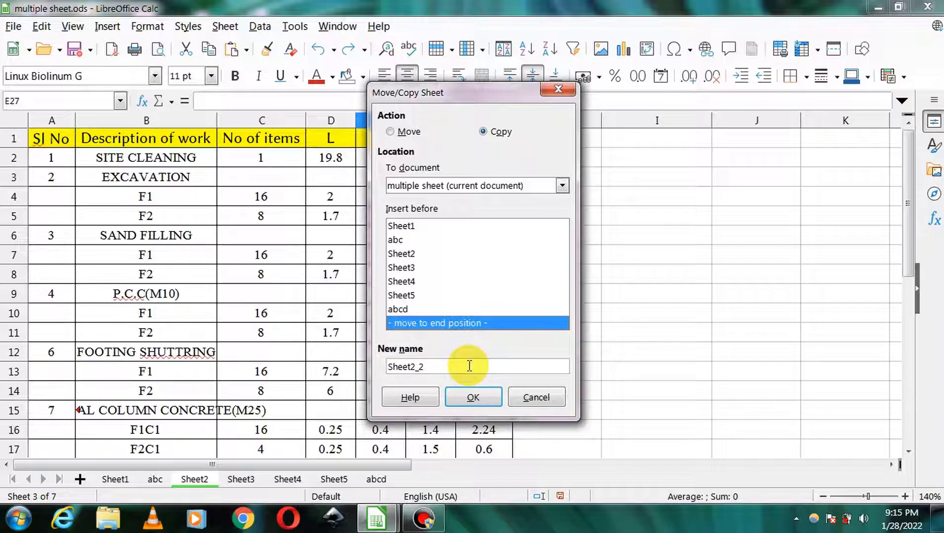
drag(464, 366, 366, 362)
key(BackSpace)
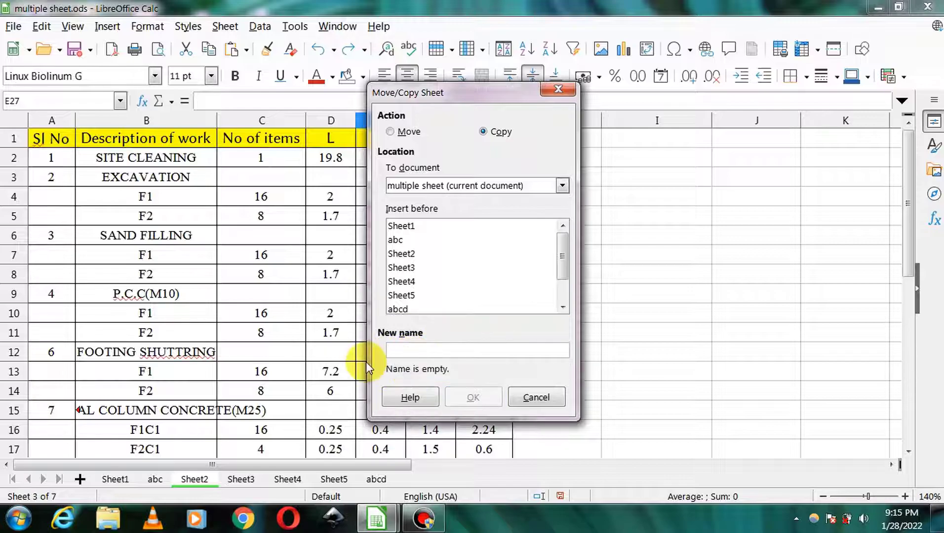
text(newsheet2)
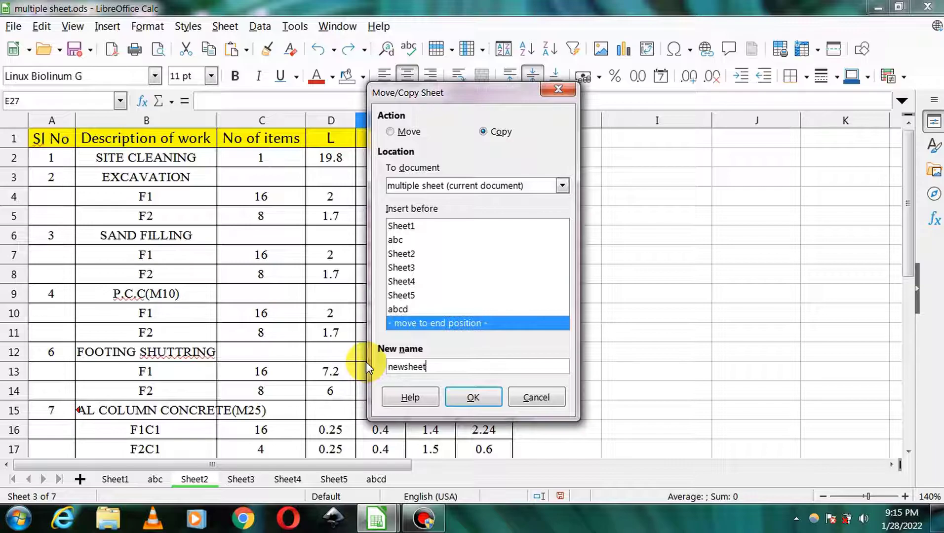
click(469, 397)
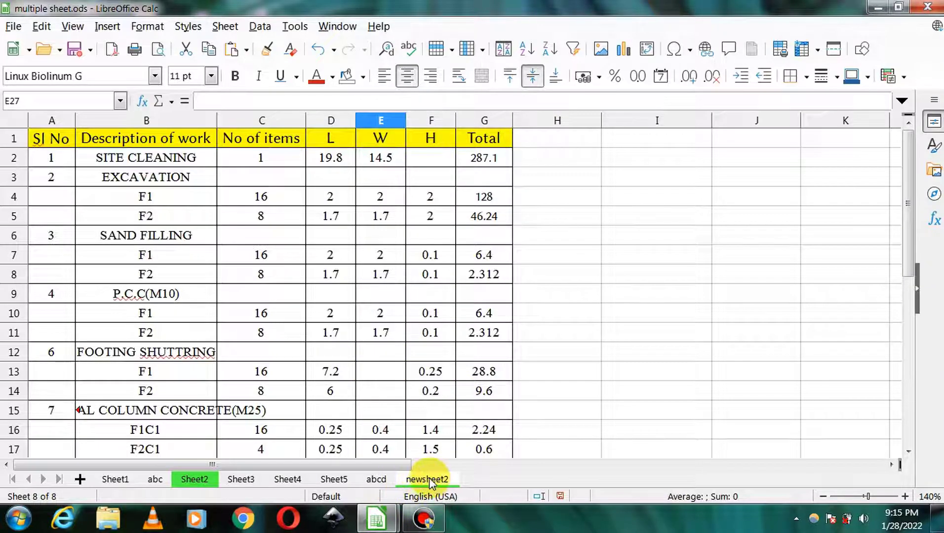
click(193, 479)
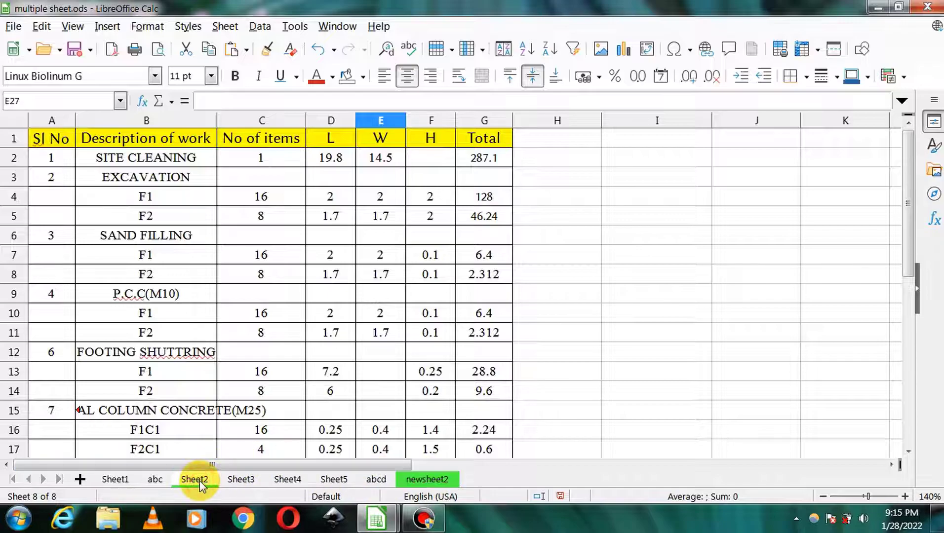
click(428, 479)
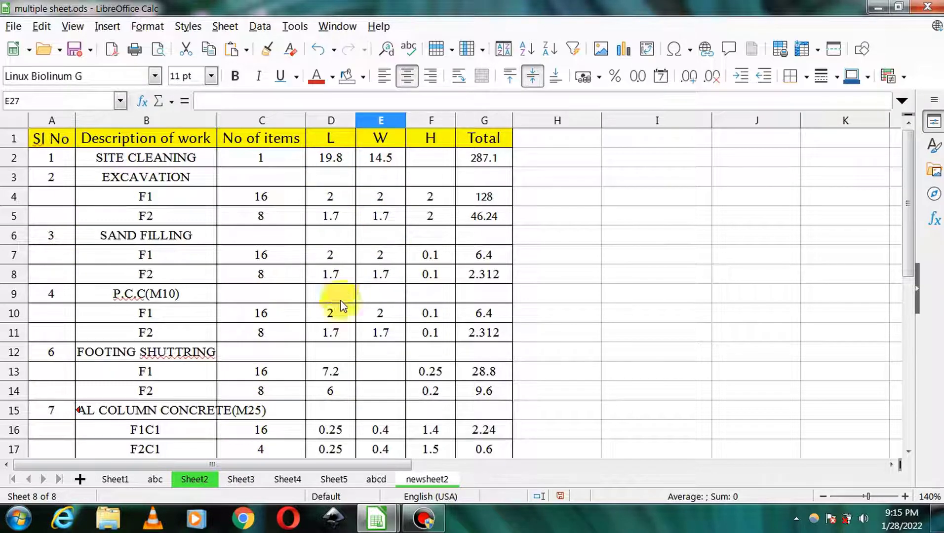
Copy Sheet2 from this workbook into a new document, keeping the name Sheet2
right_click(207, 481)
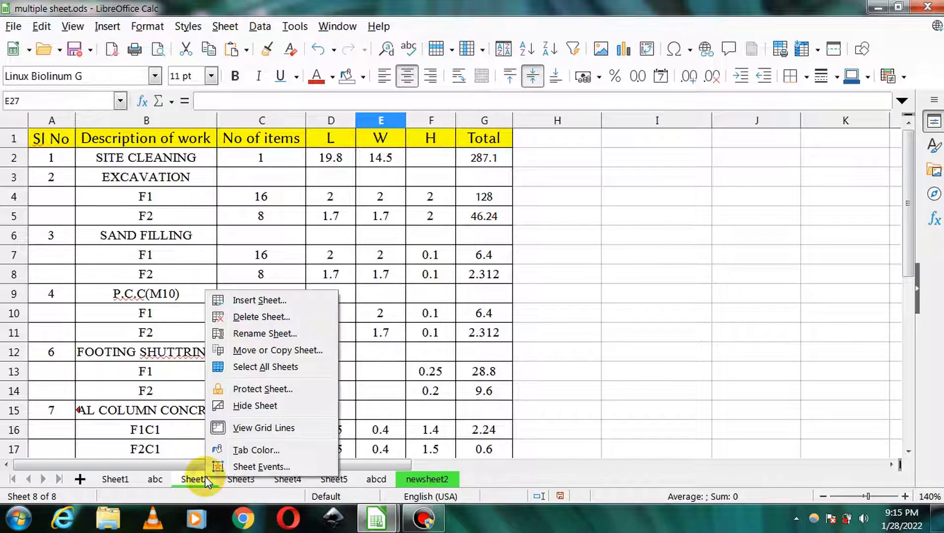
click(242, 352)
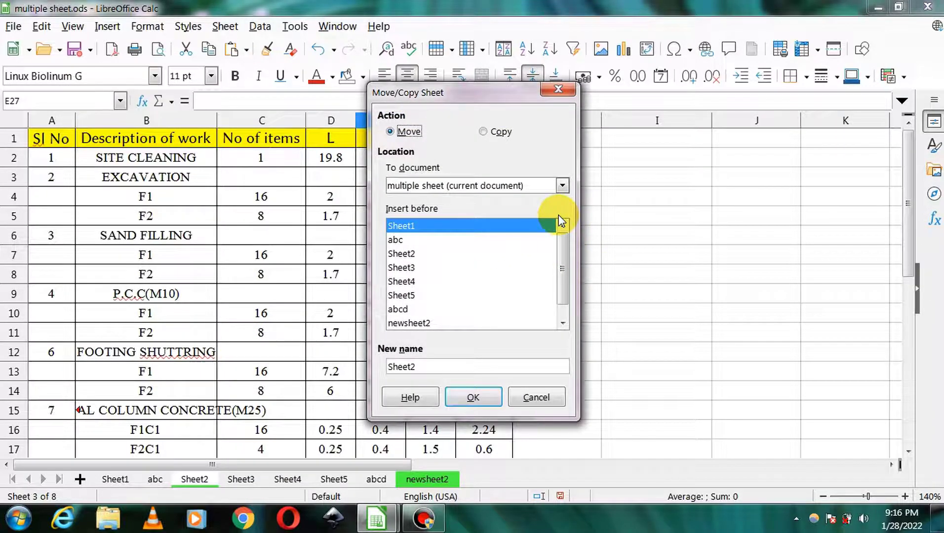
click(483, 138)
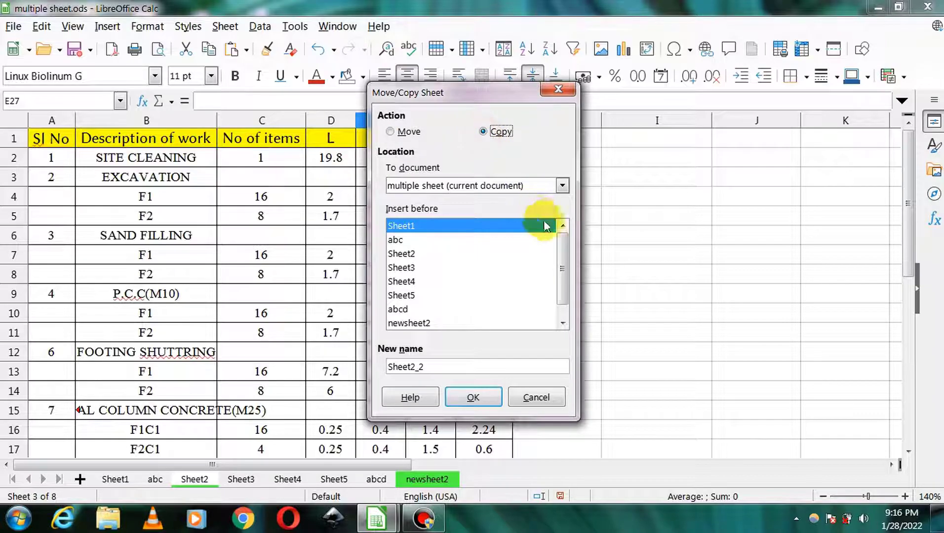
click(561, 187)
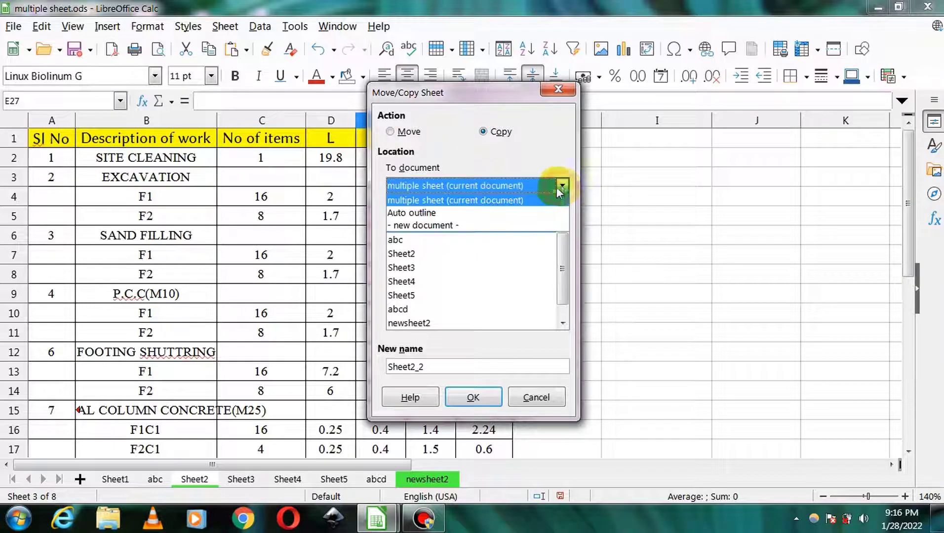
click(471, 225)
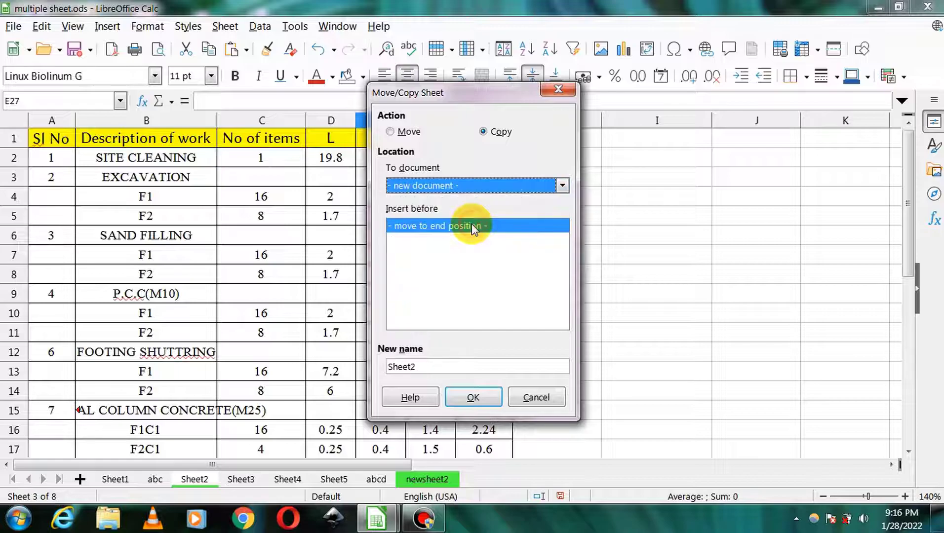
click(494, 400)
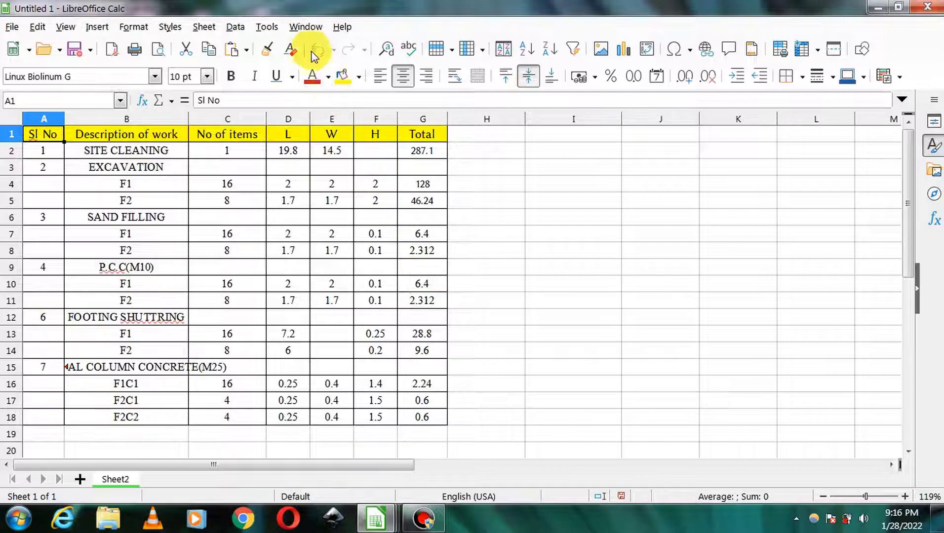
Return to multiple sheet.ods and move Sheet2 to the end position of the Auto outline document, naming it Sheet2.2
click(310, 28)
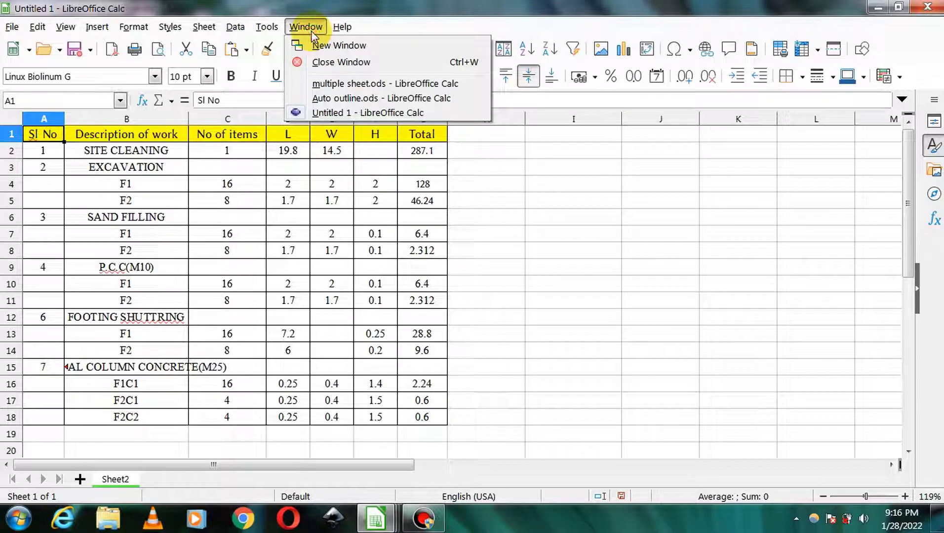
click(318, 88)
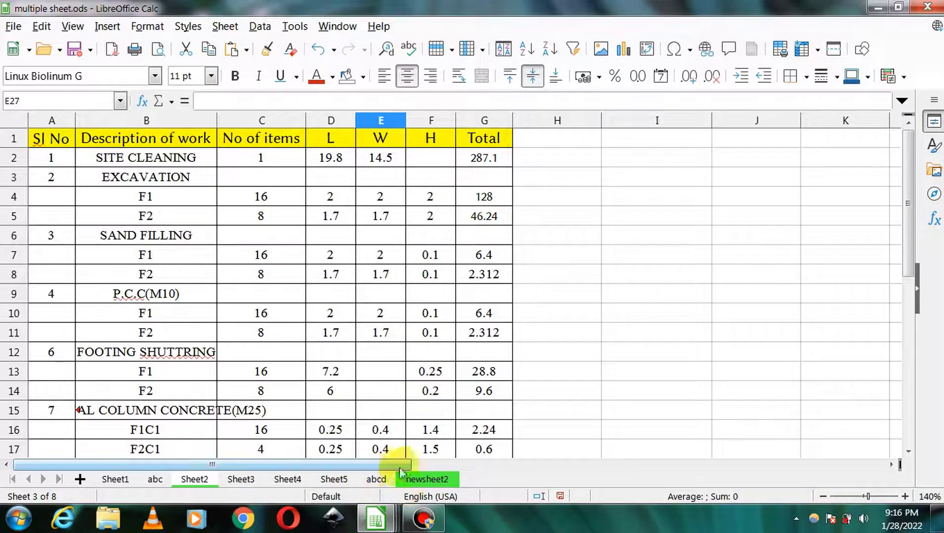
right_click(189, 480)
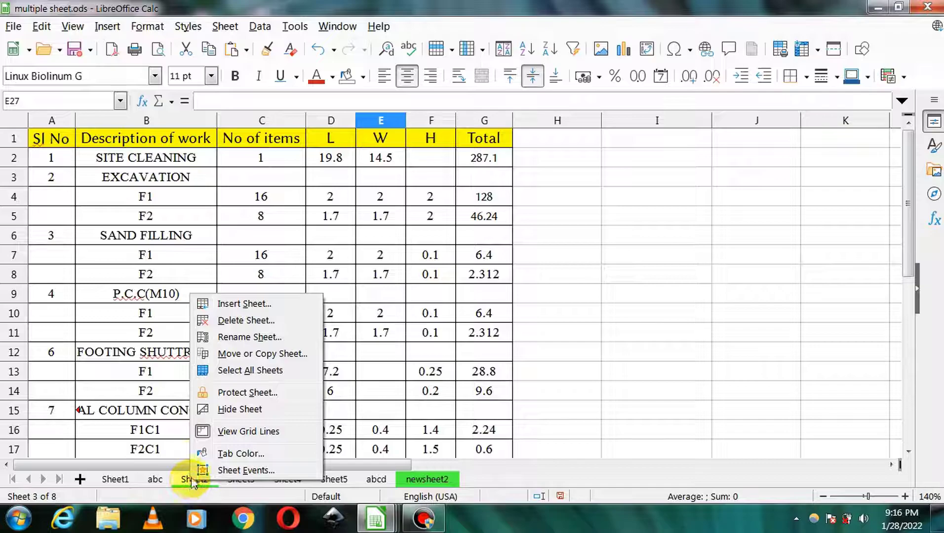
click(232, 354)
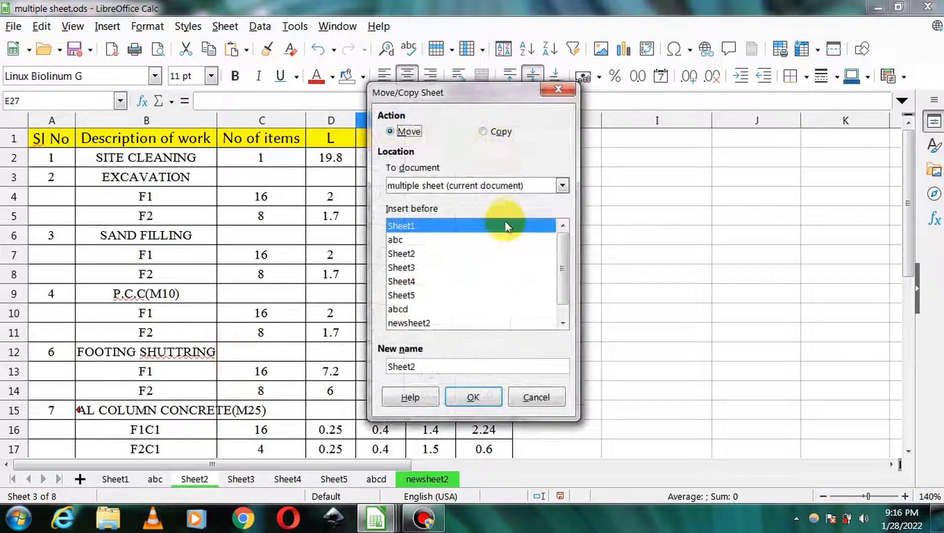
click(562, 186)
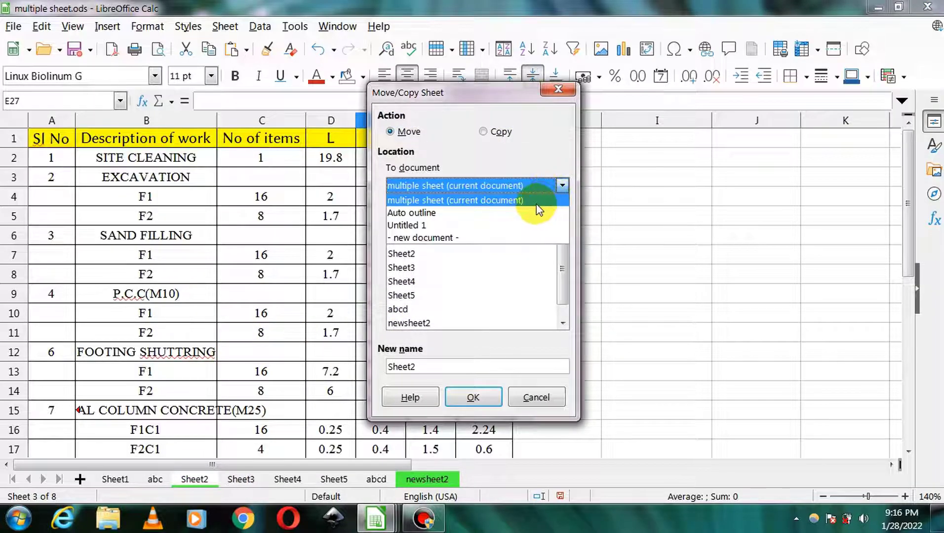
click(422, 213)
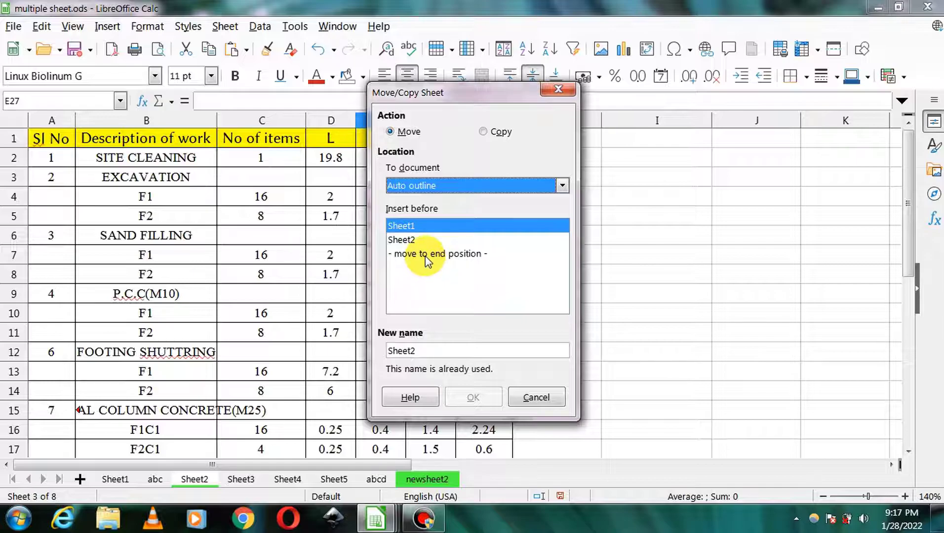
click(439, 257)
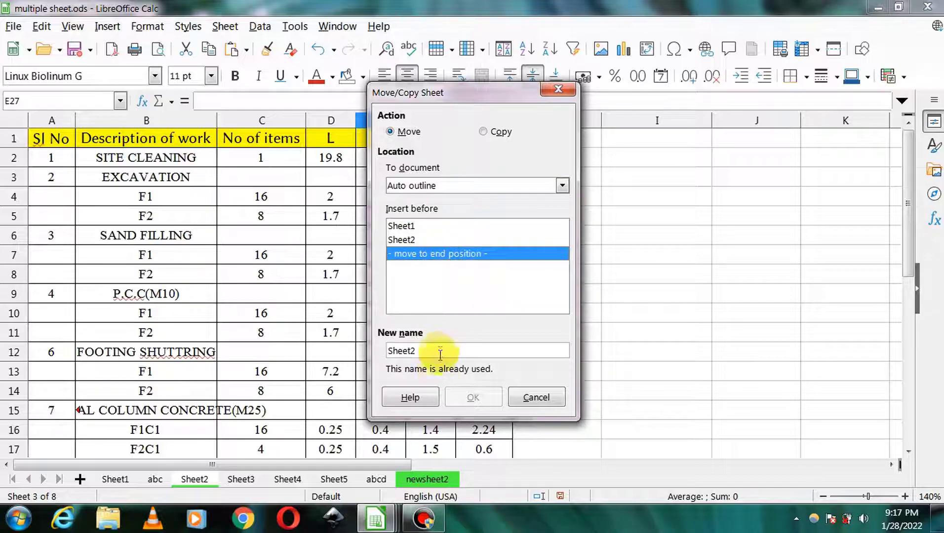
click(436, 349)
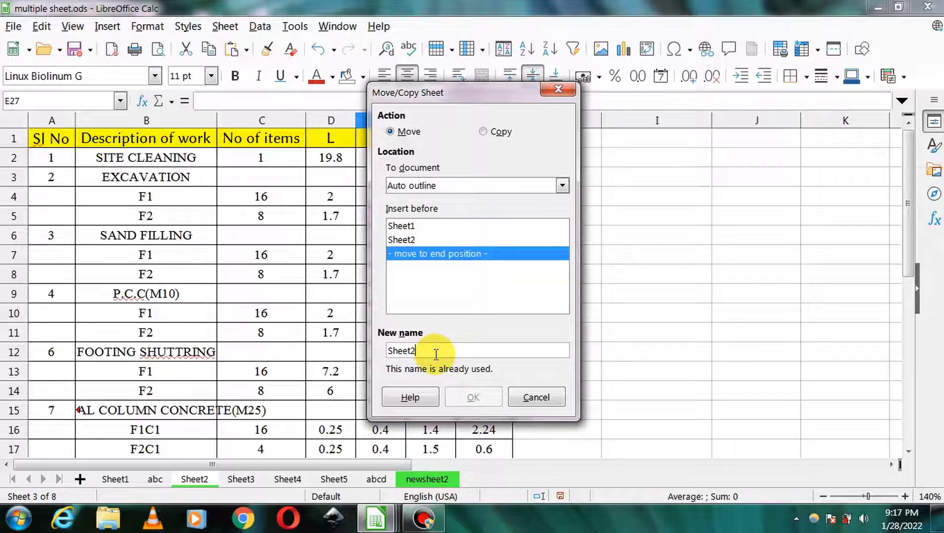
text(.2)
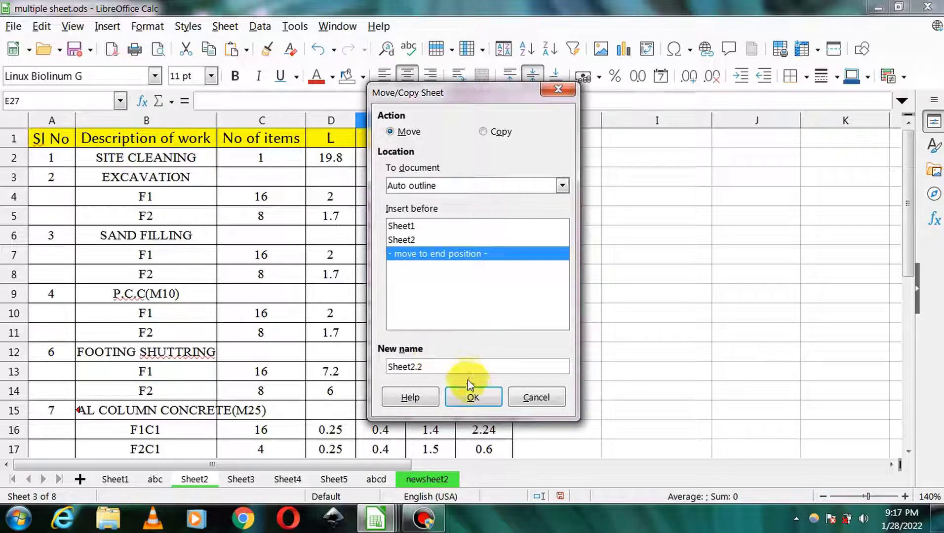
click(481, 394)
Switch to the Auto outline.ods document and view its Sheet2.2 sheet
click(337, 27)
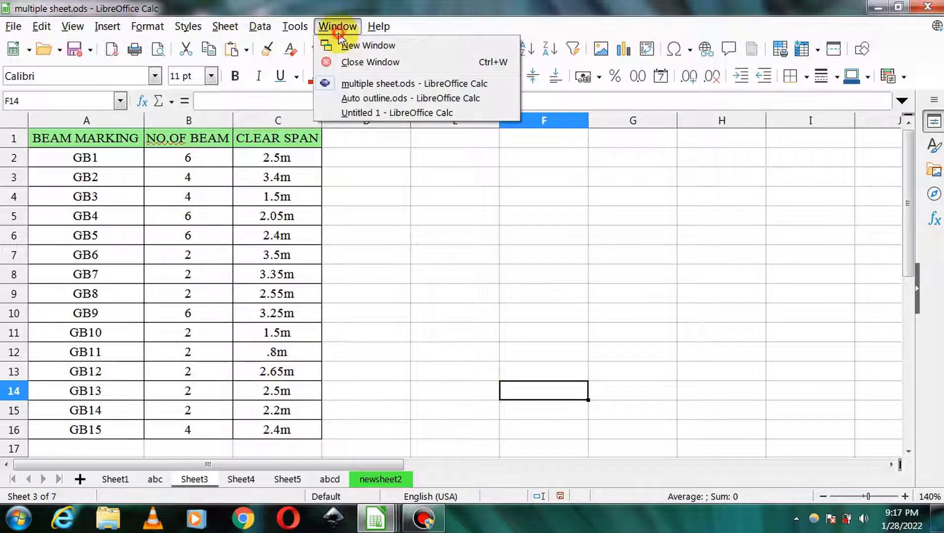
click(355, 98)
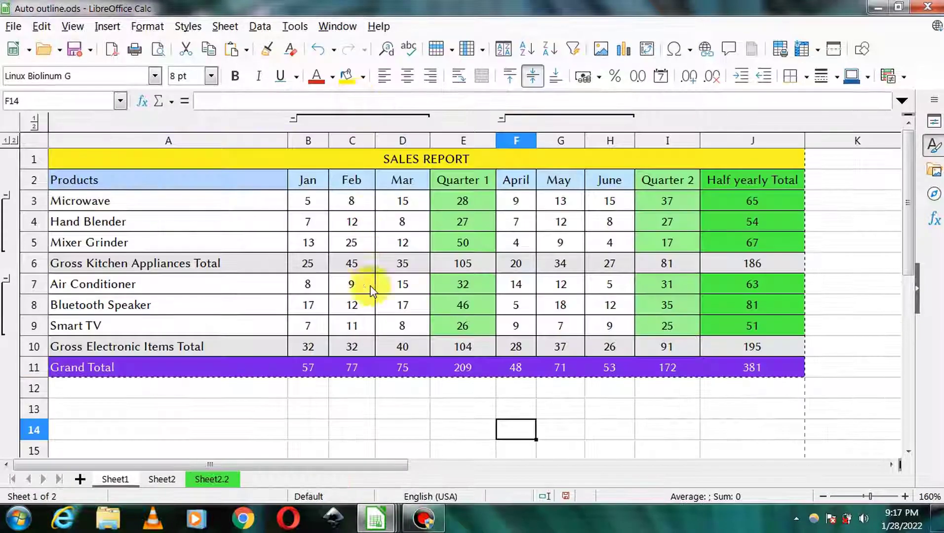
click(202, 484)
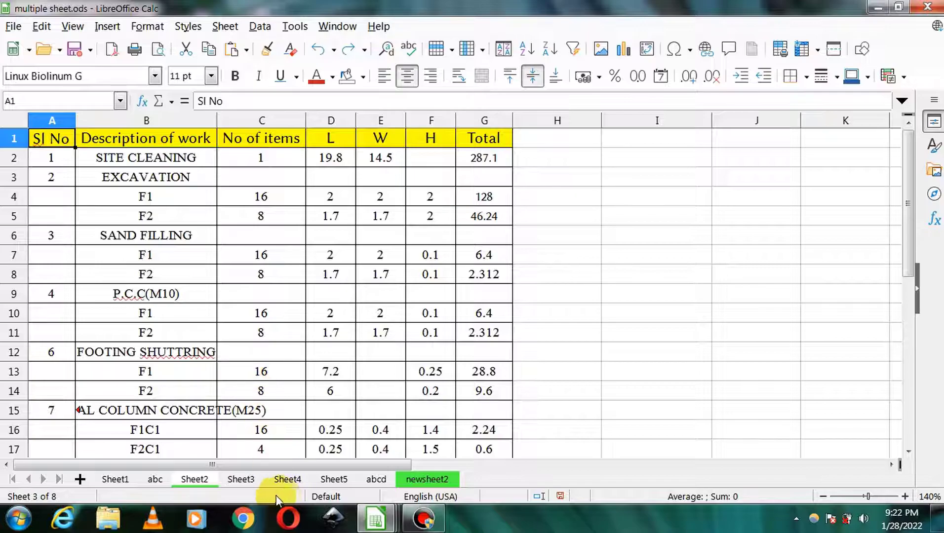
Place a copy of the abc sheet at the end of the sheet order, after newsheet2
click(154, 480)
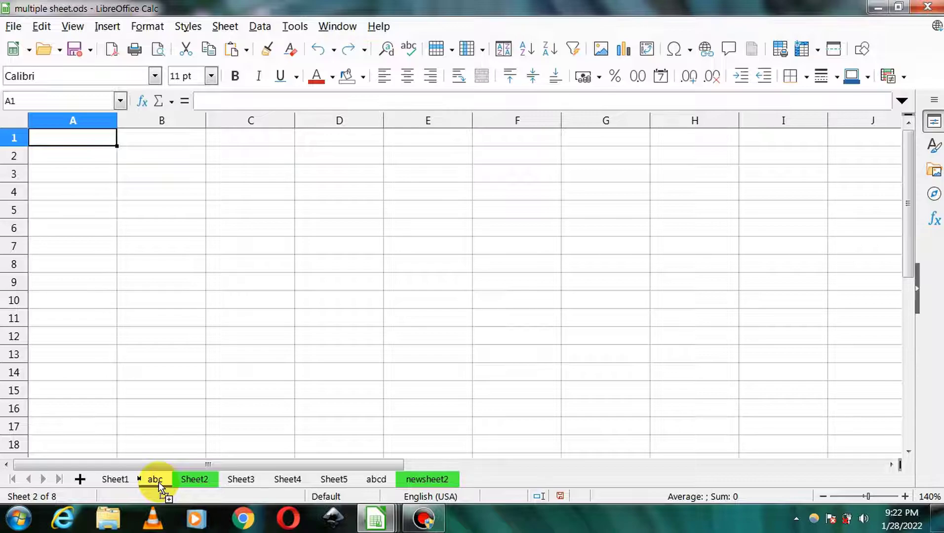
drag(158, 479, 472, 492)
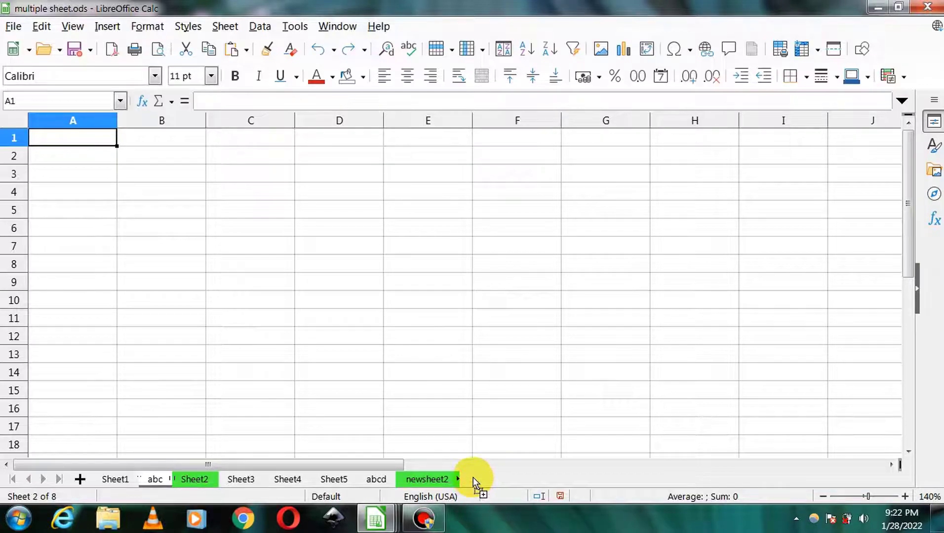
drag(473, 478, 474, 478)
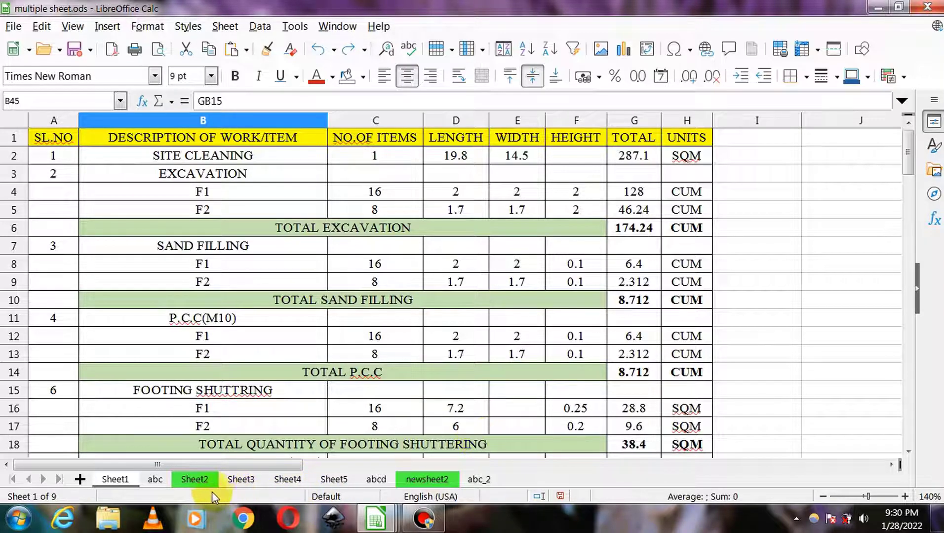
Select all sheets starting from Sheet2 and insert a blank row above row 11 in every sheet at once
click(200, 480)
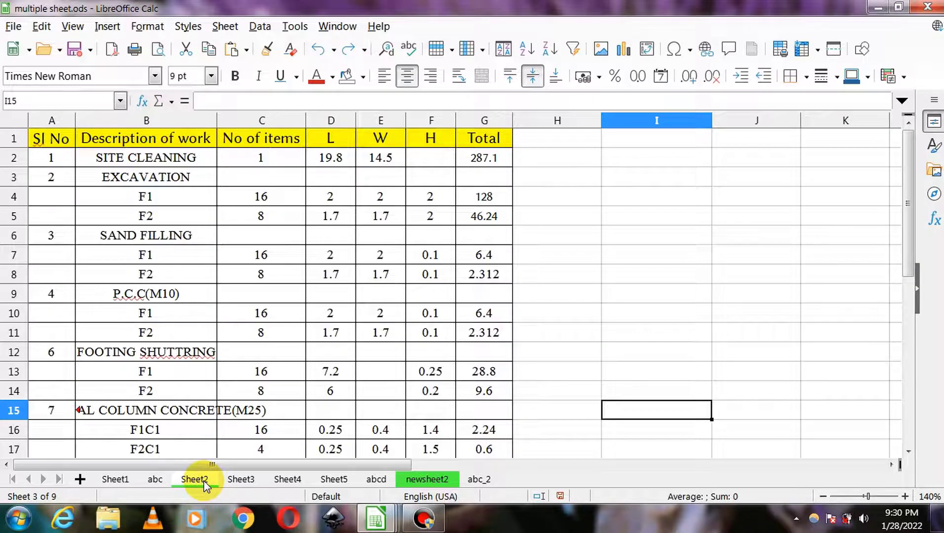
right_click(203, 480)
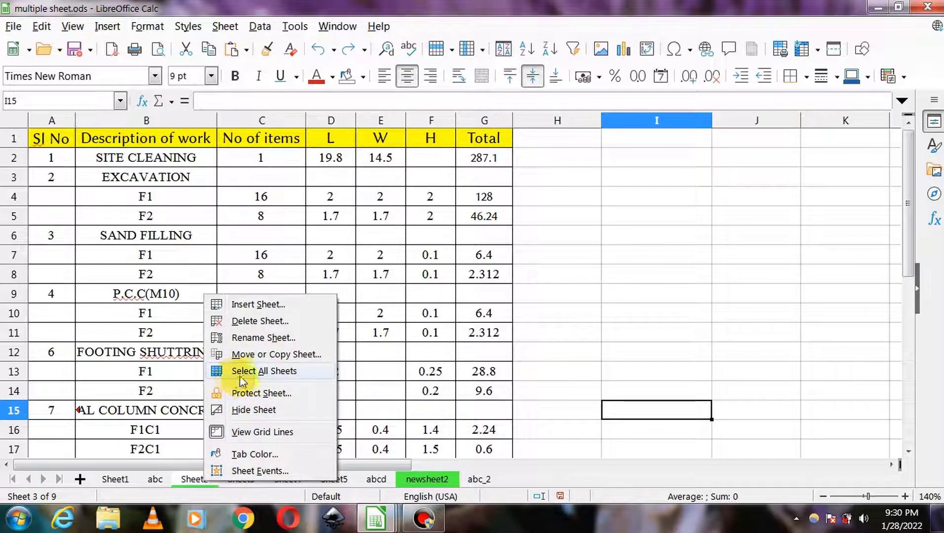
click(275, 373)
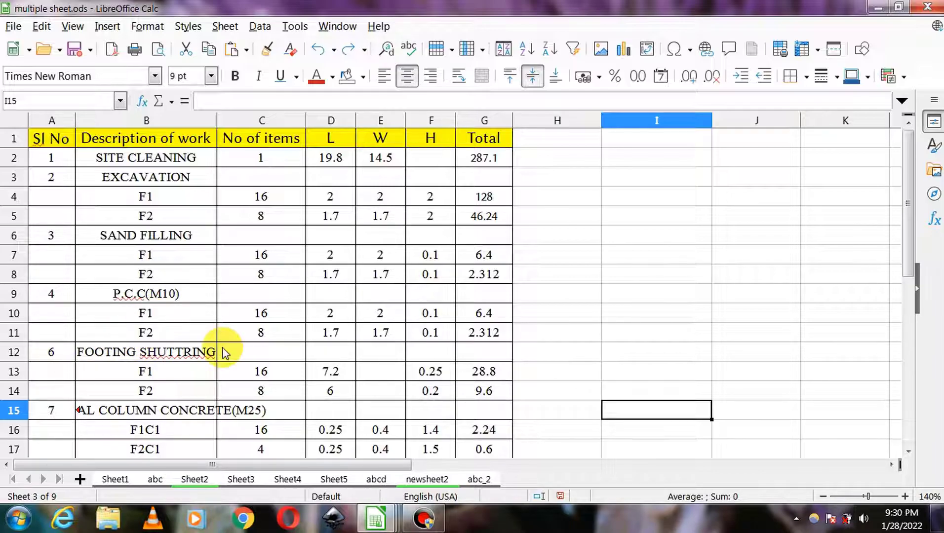
right_click(18, 335)
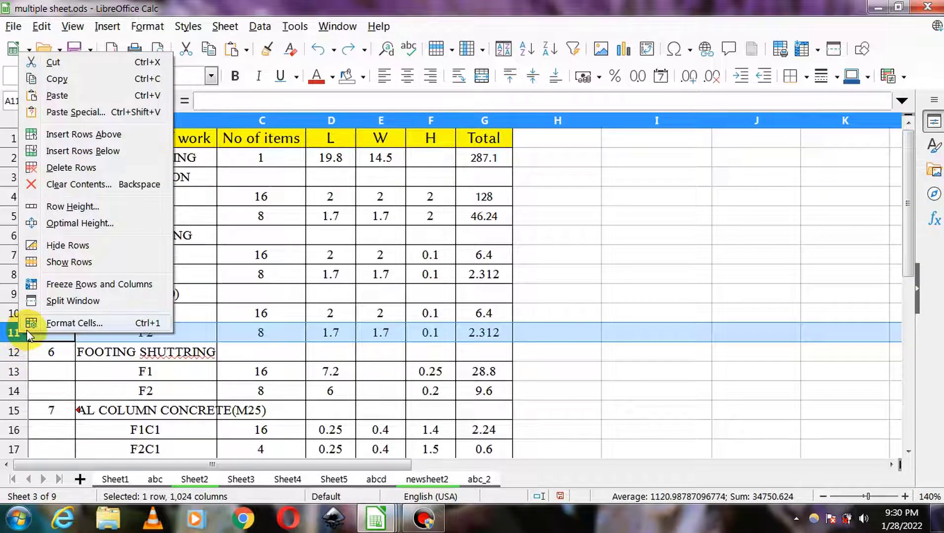
click(60, 138)
click(71, 332)
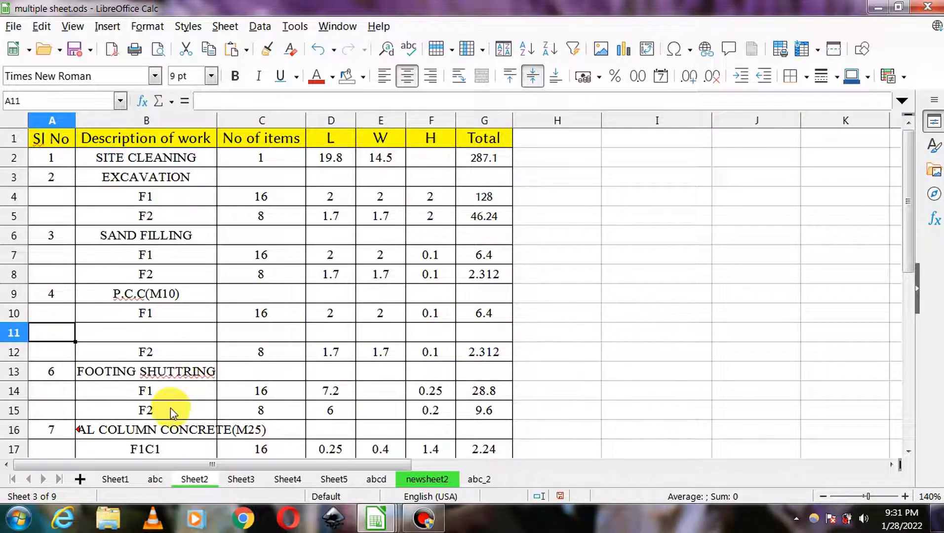
Inspect the inserted row 11 on Sheet1, Sheet3 and Sheet4
click(116, 480)
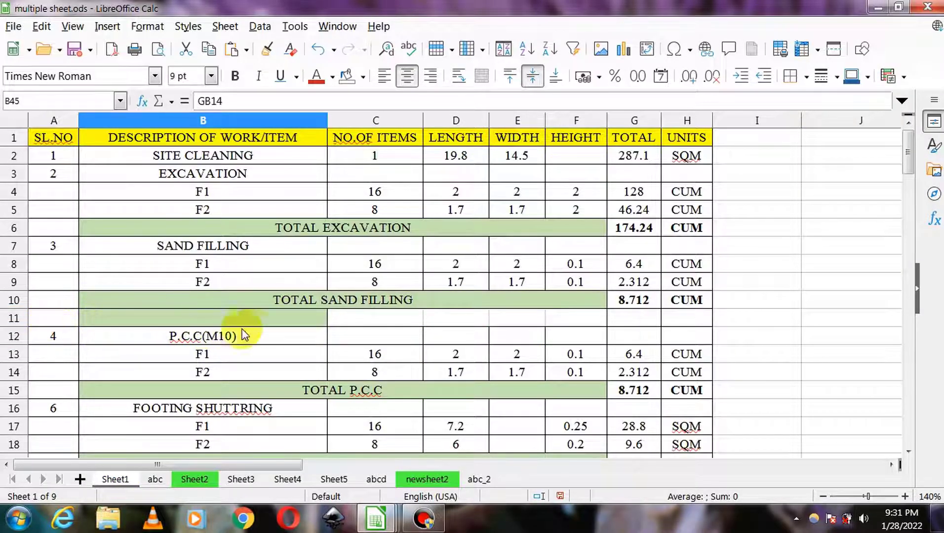
drag(685, 326, 48, 322)
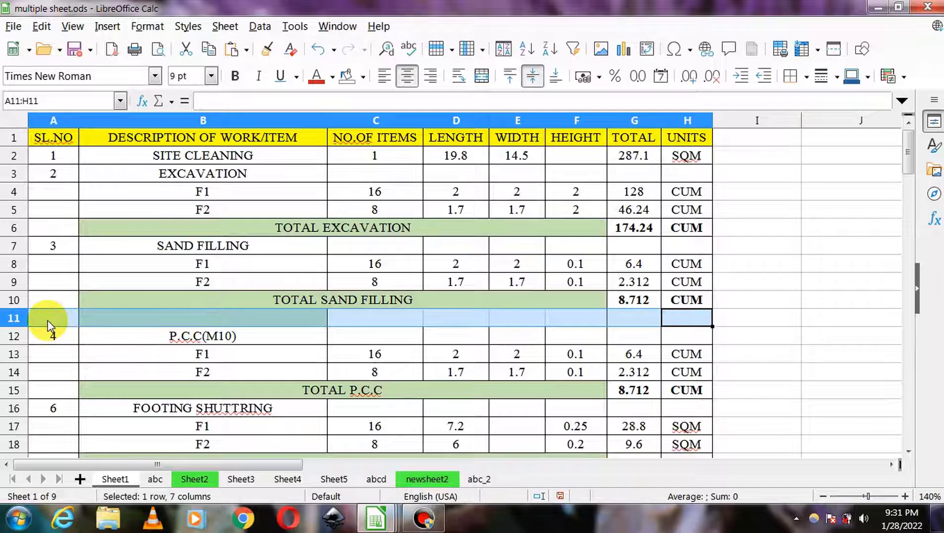
click(247, 480)
drag(46, 336, 301, 342)
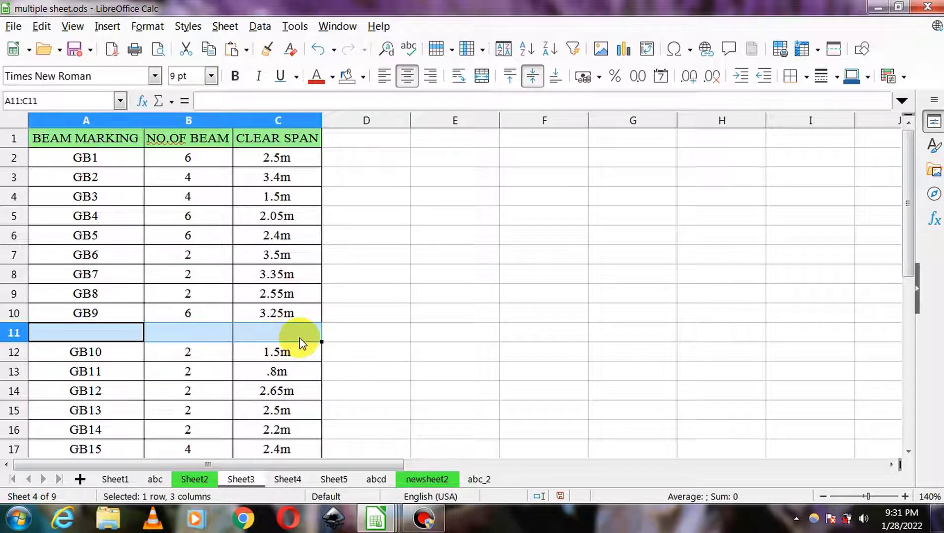
click(296, 480)
click(332, 480)
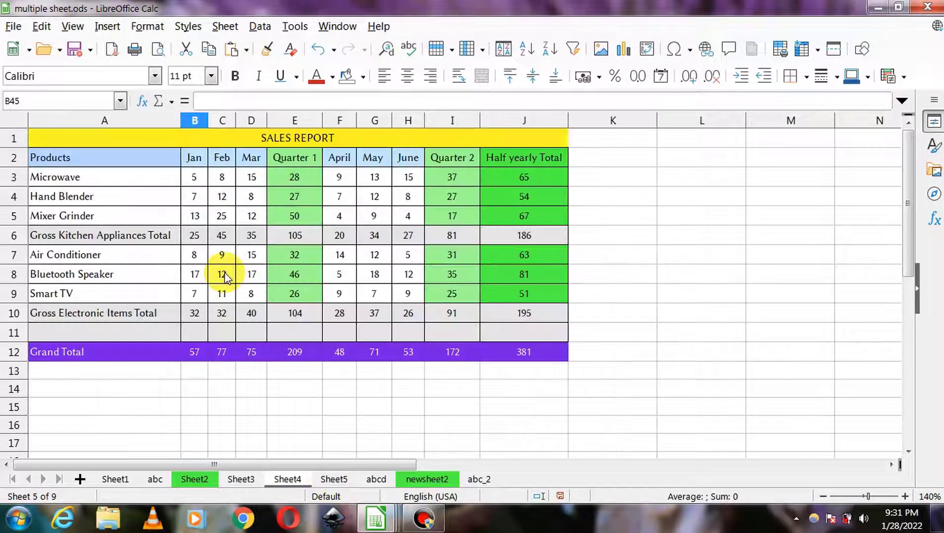
drag(77, 332, 524, 334)
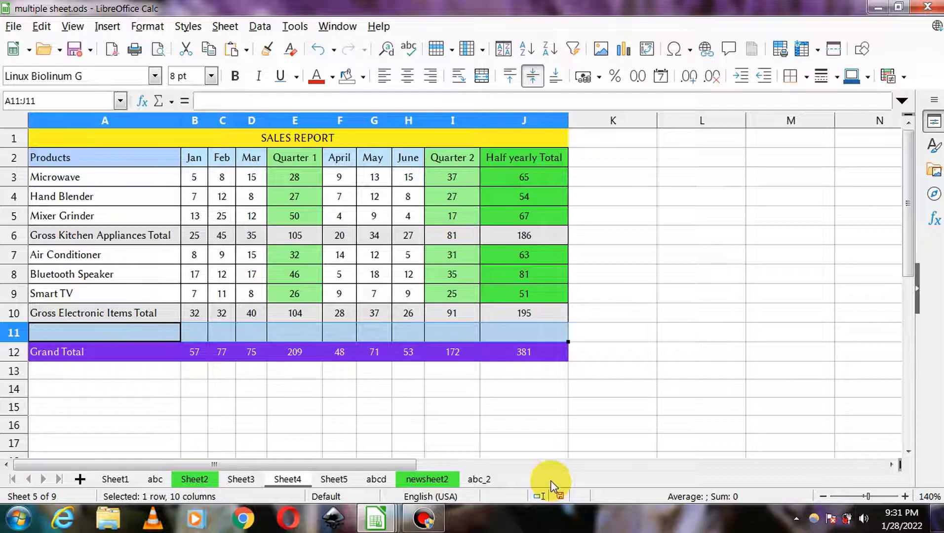
Select all sheets again from Sheet2, delete row 11 from every sheet at once, and check Sheet1 and Sheet3
click(194, 482)
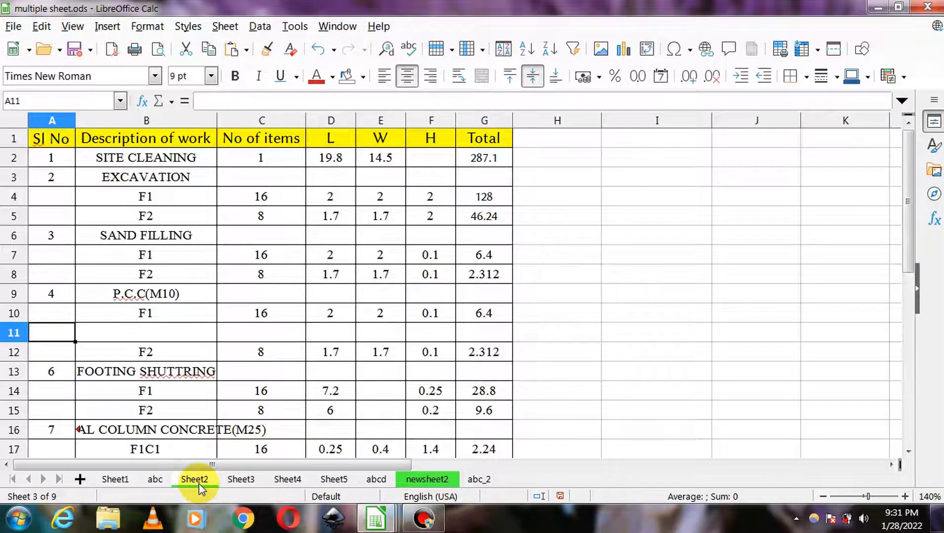
right_click(199, 489)
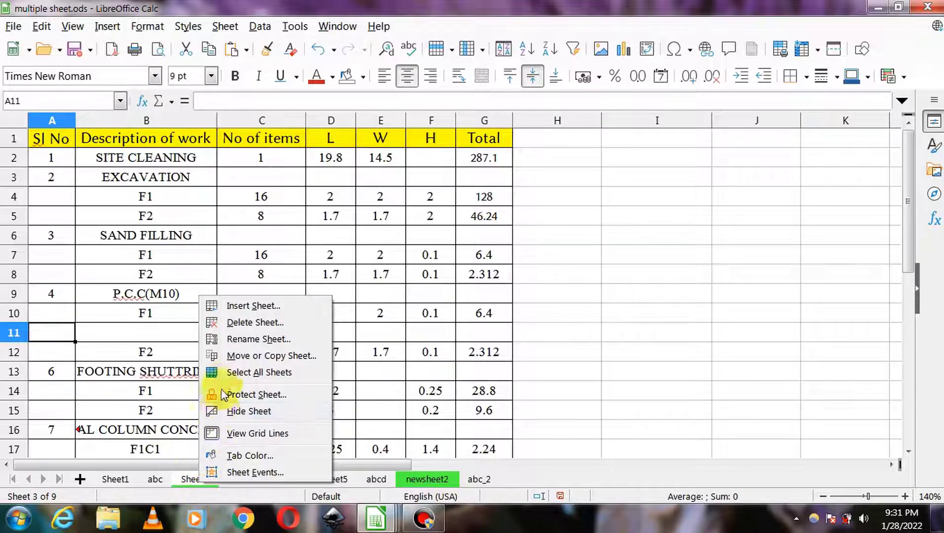
click(226, 371)
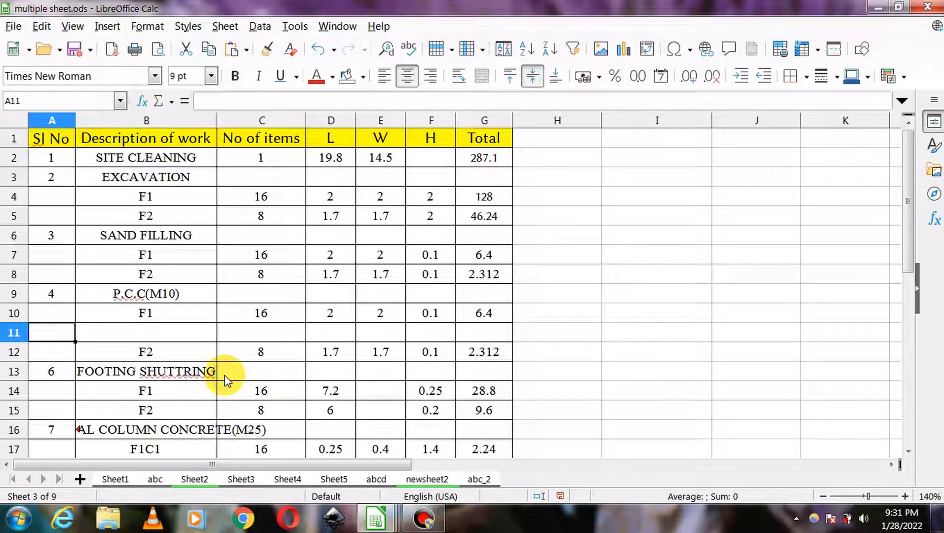
right_click(16, 336)
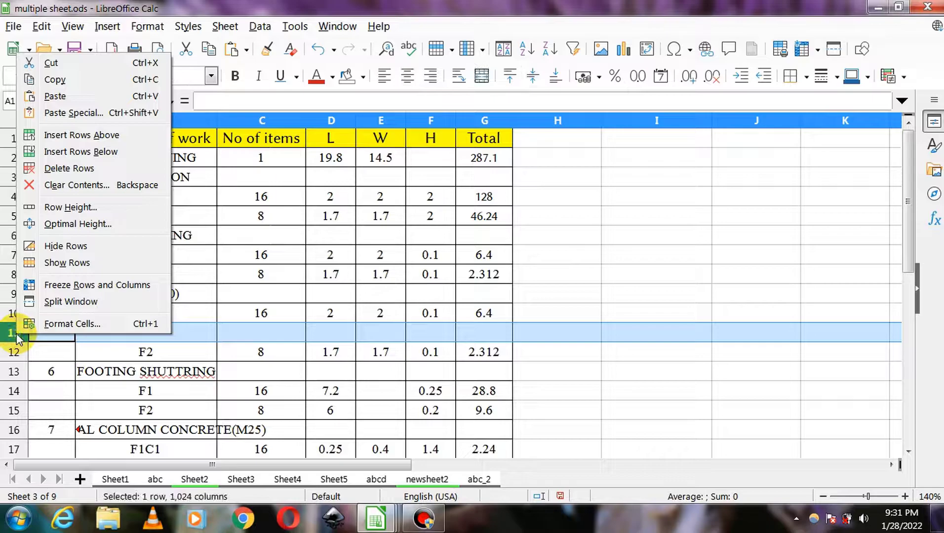
click(50, 174)
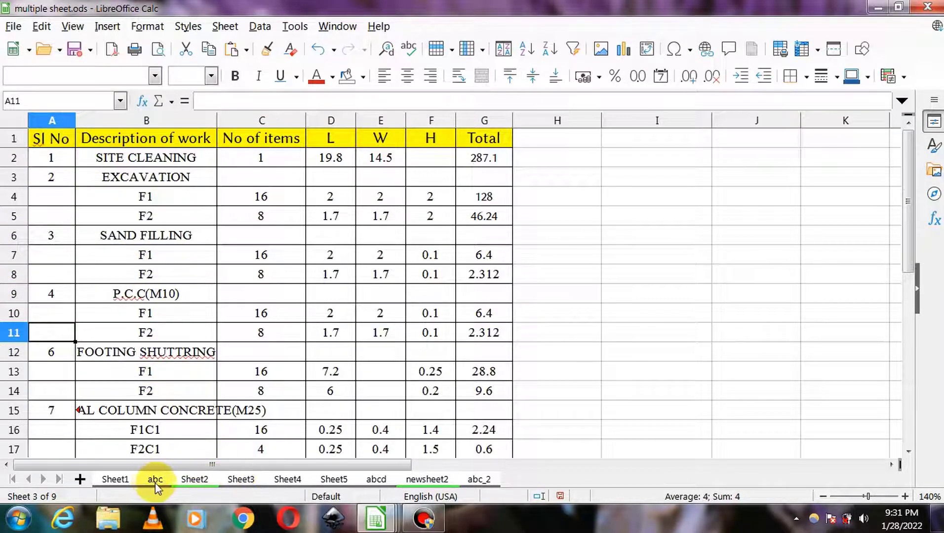
click(114, 479)
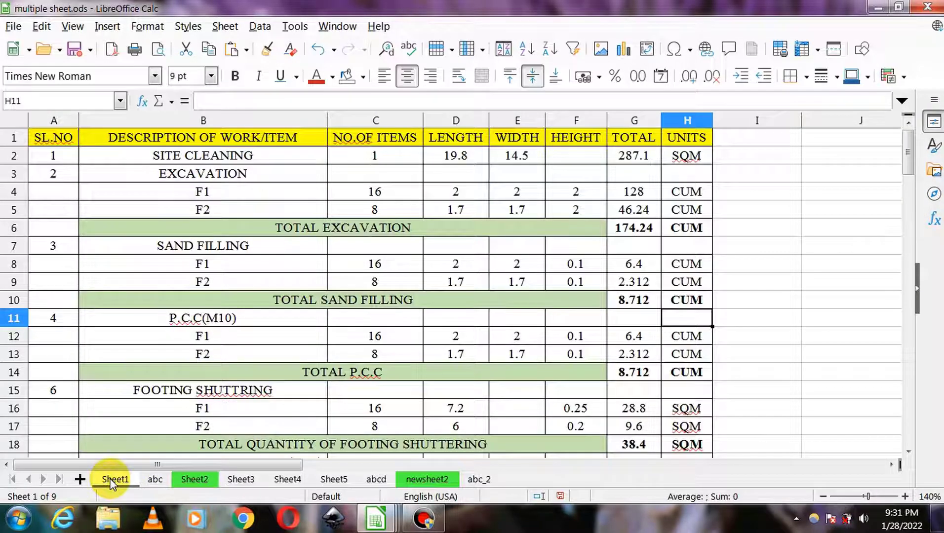
click(242, 480)
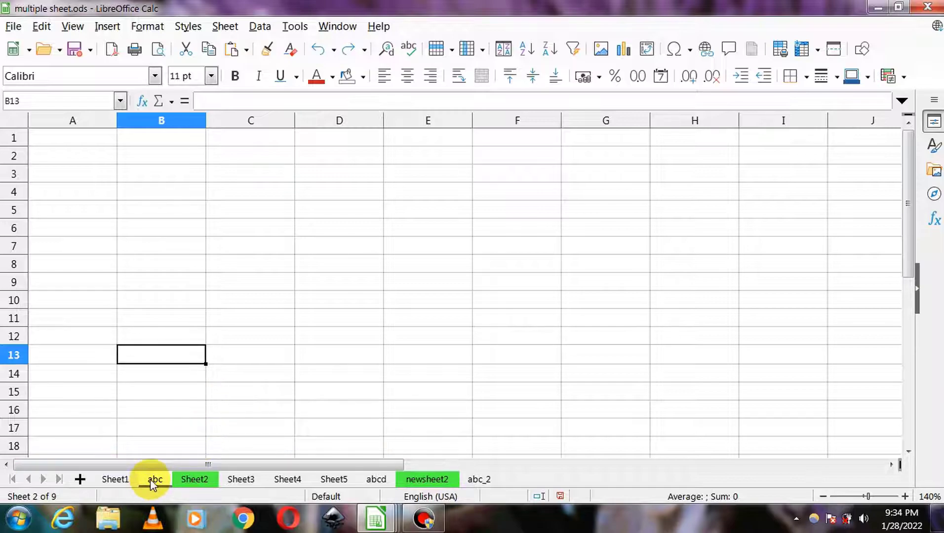
Group the abc, abcd and abc_2 sheets, enter "office notebook" in cell B13 of all three, and check the result on abcd and abc_2
click(376, 484)
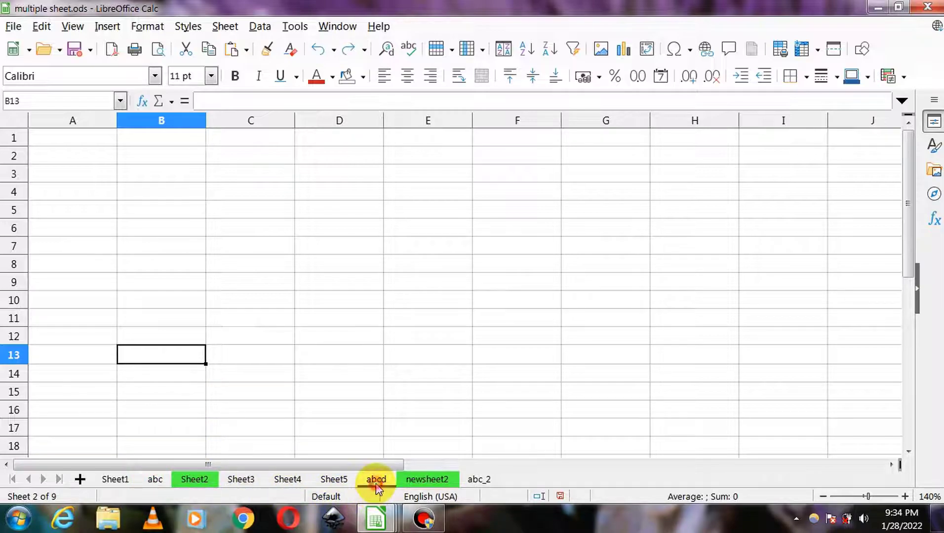
click(479, 484)
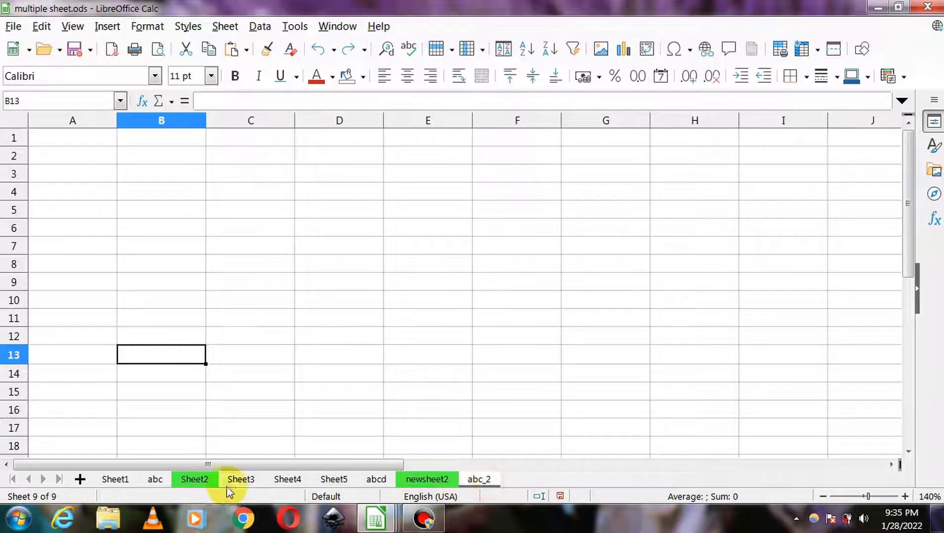
click(156, 483)
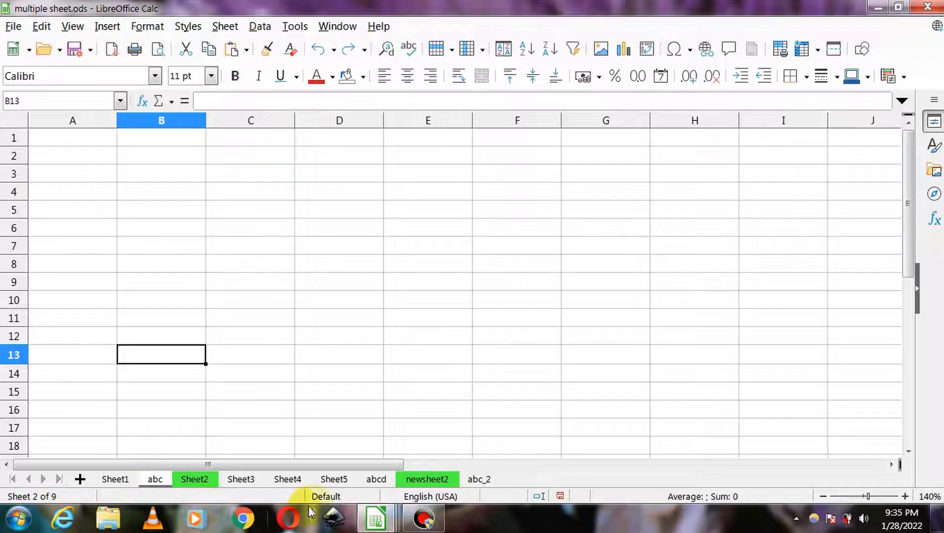
ctrl+click(376, 481)
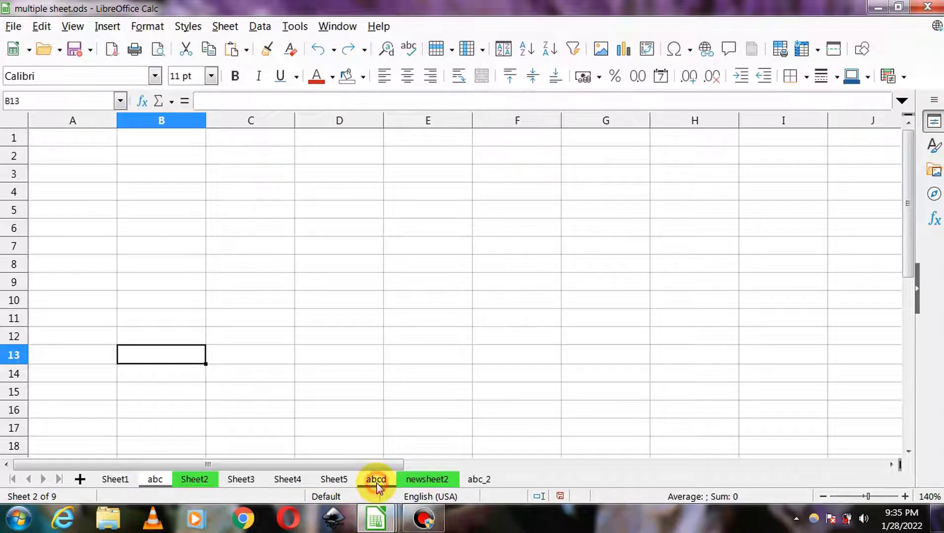
ctrl+click(481, 482)
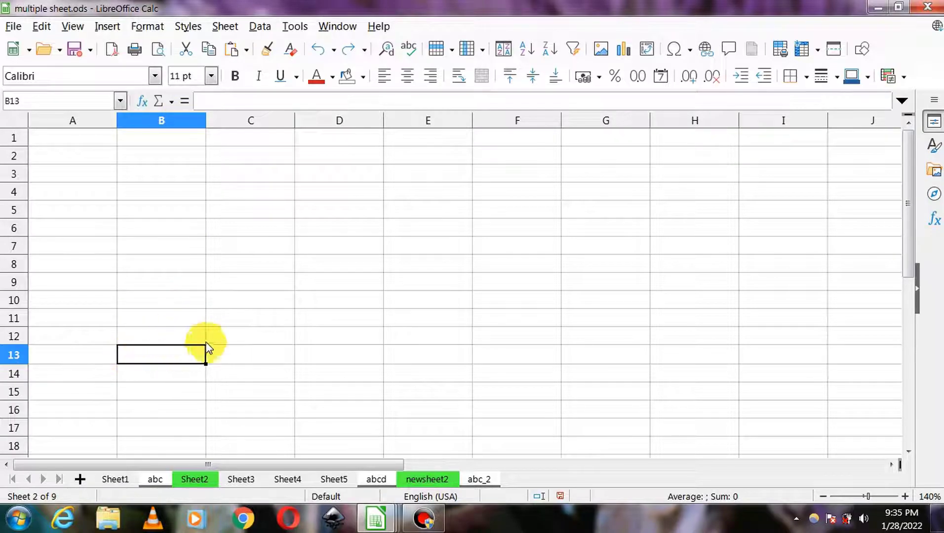
click(162, 355)
double_click(162, 355)
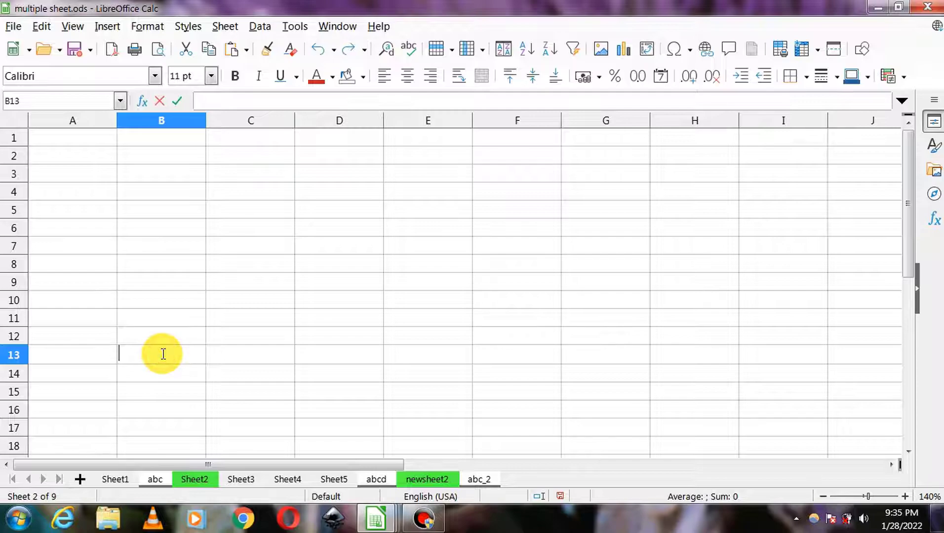
text(offi)
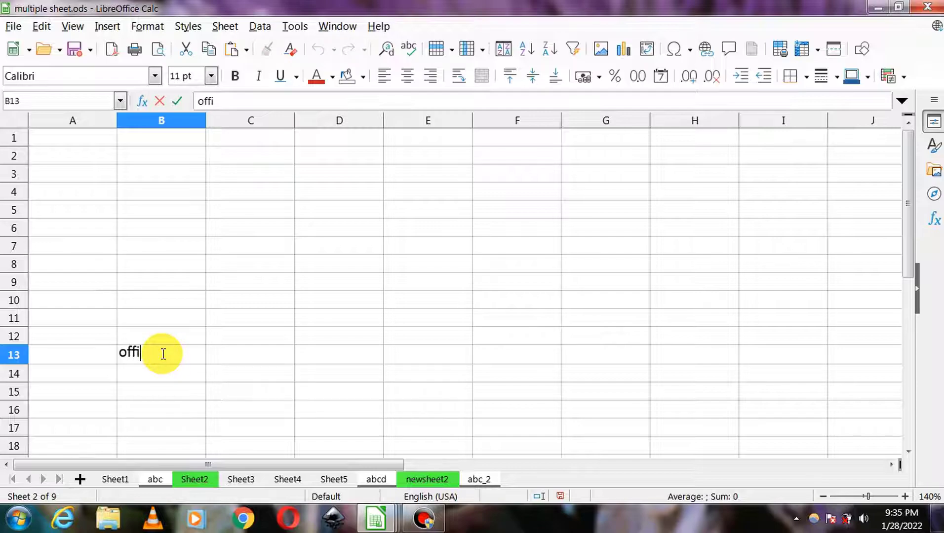
text(ce notebook)
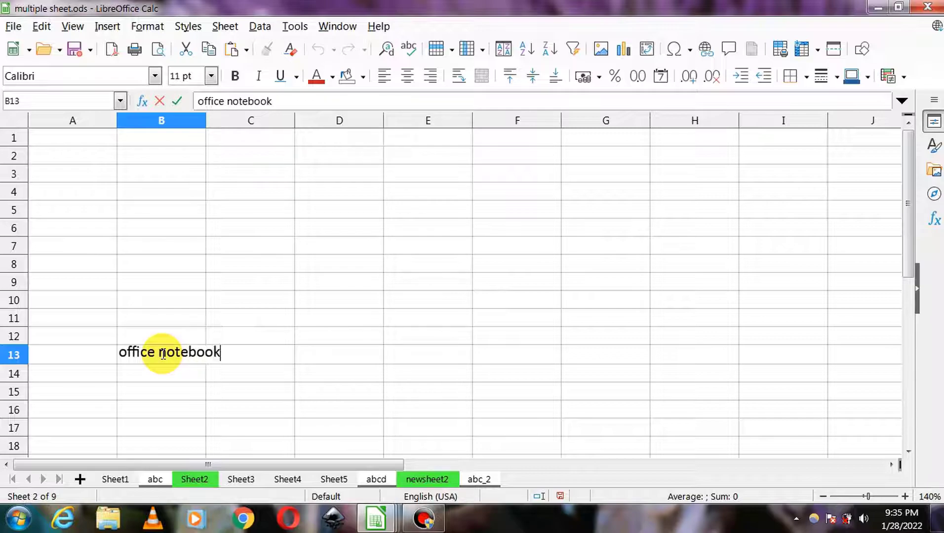
key(Return)
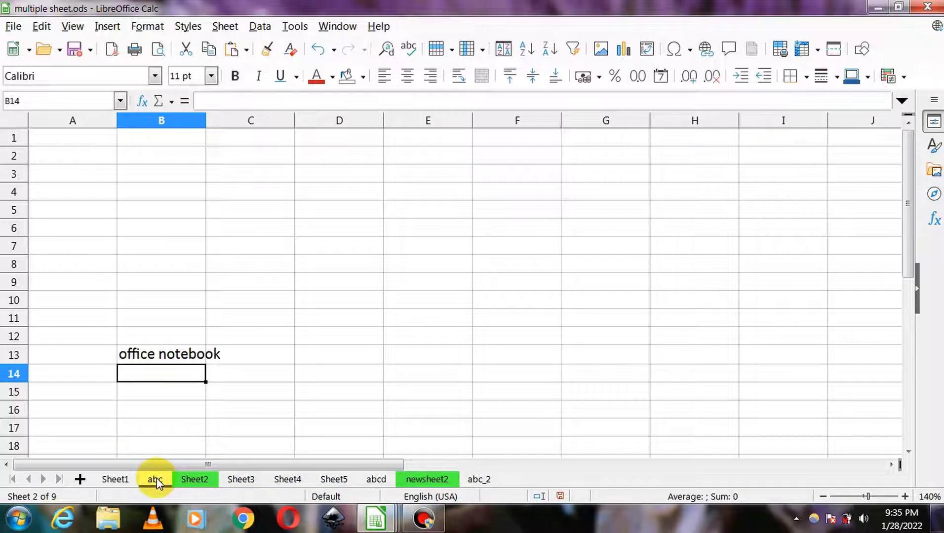
click(373, 481)
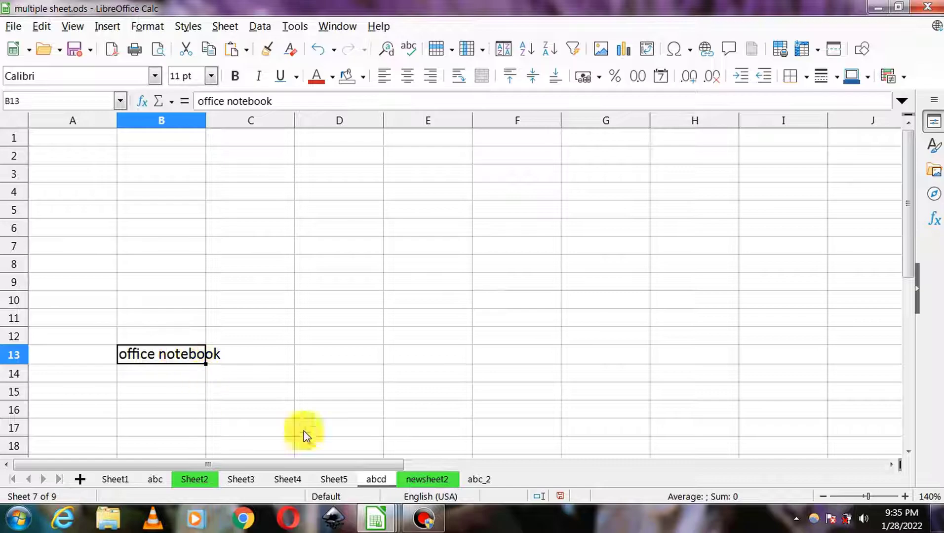
click(480, 482)
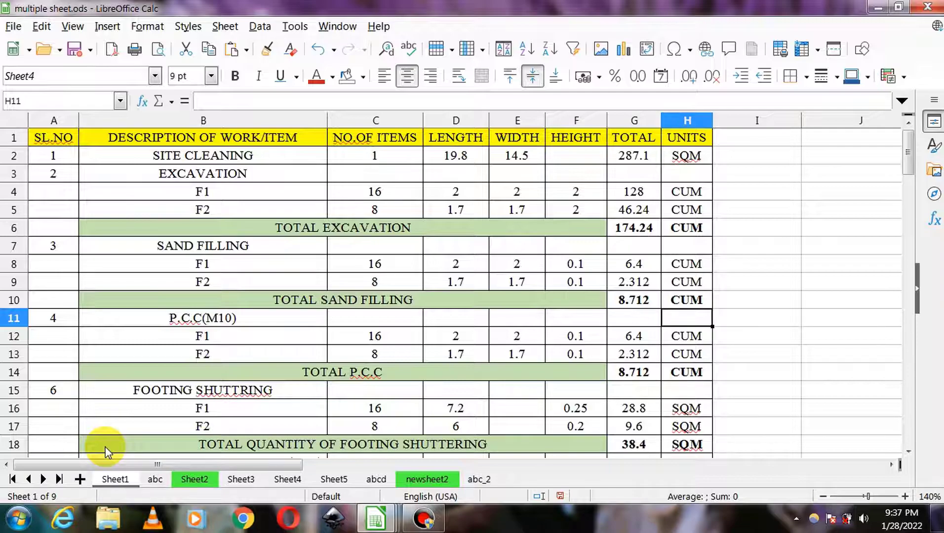
Jump directly to the abcd sheet and after that to Sheet3 by entering each sheet's name
click(33, 100)
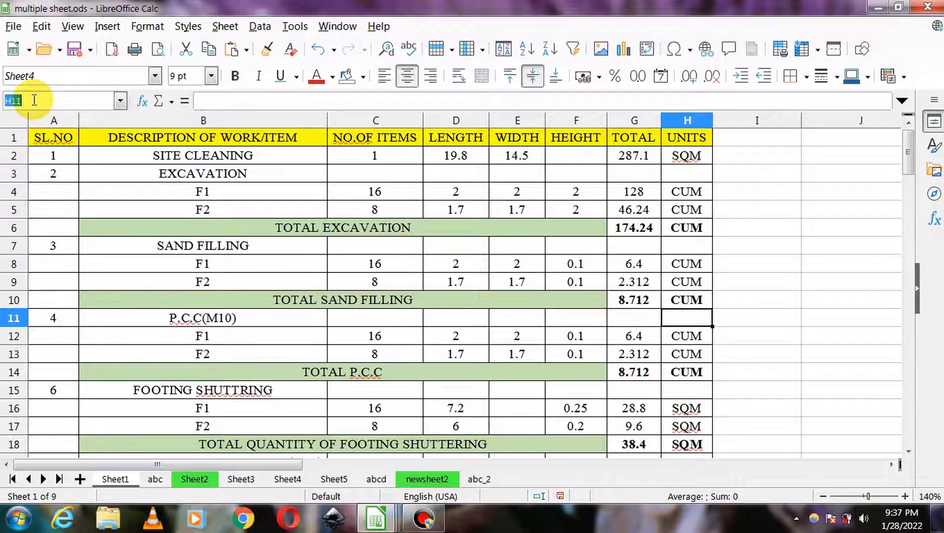
text(abcd)
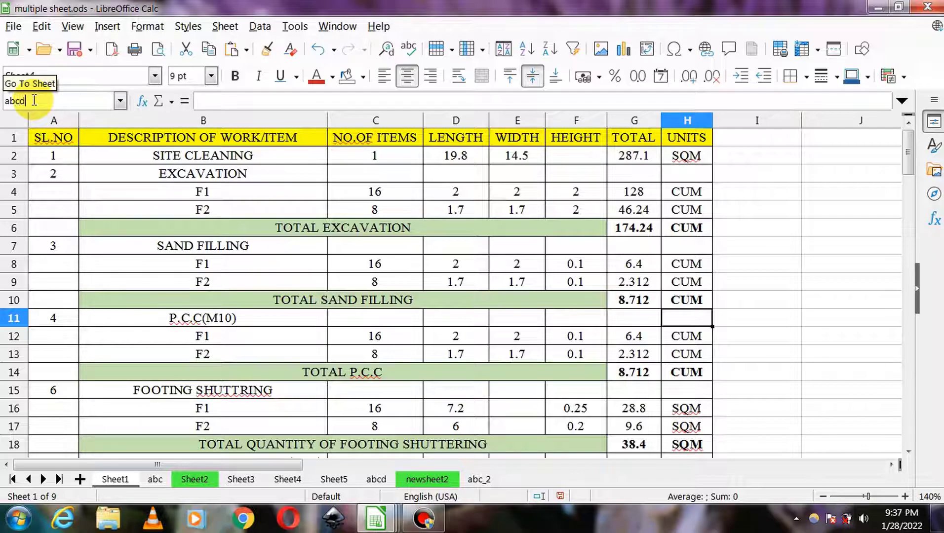
key(Return)
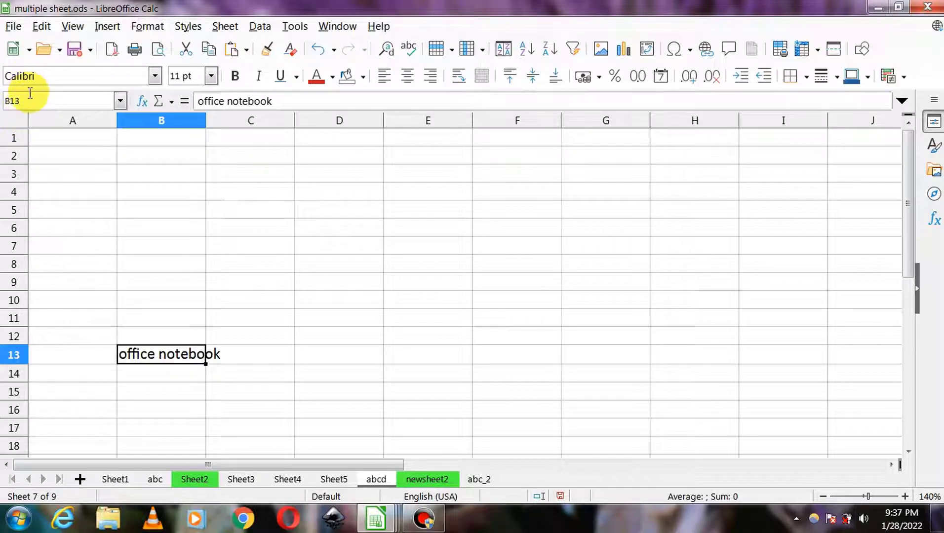
click(12, 100)
text(Sheet)
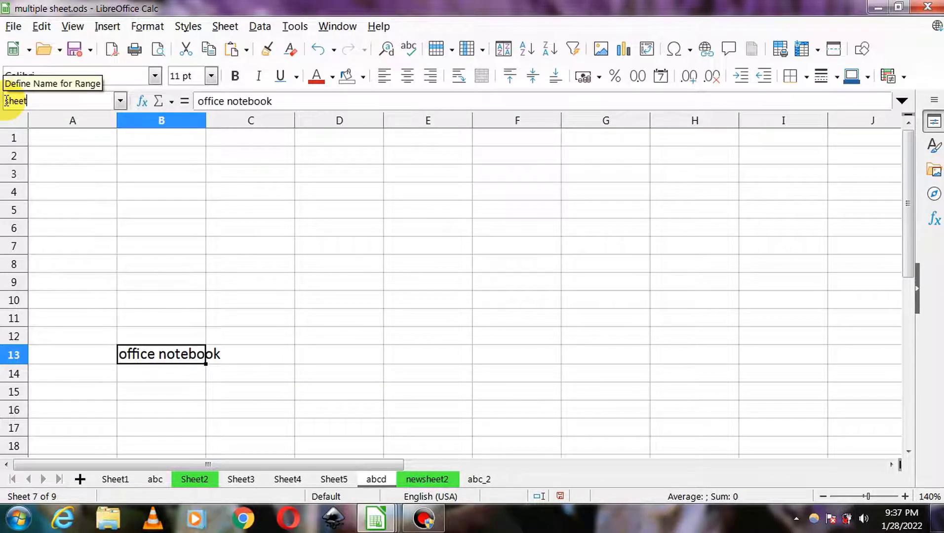
text(3)
key(Return)
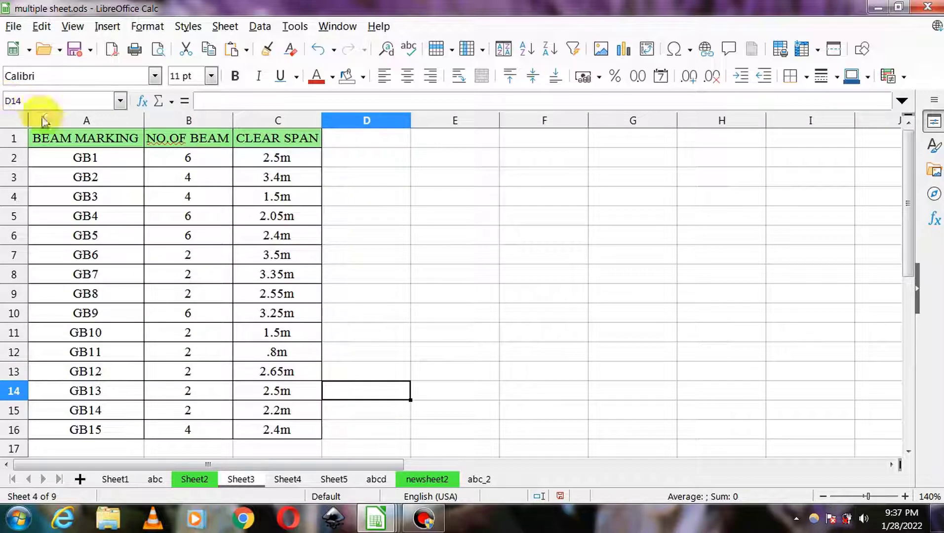